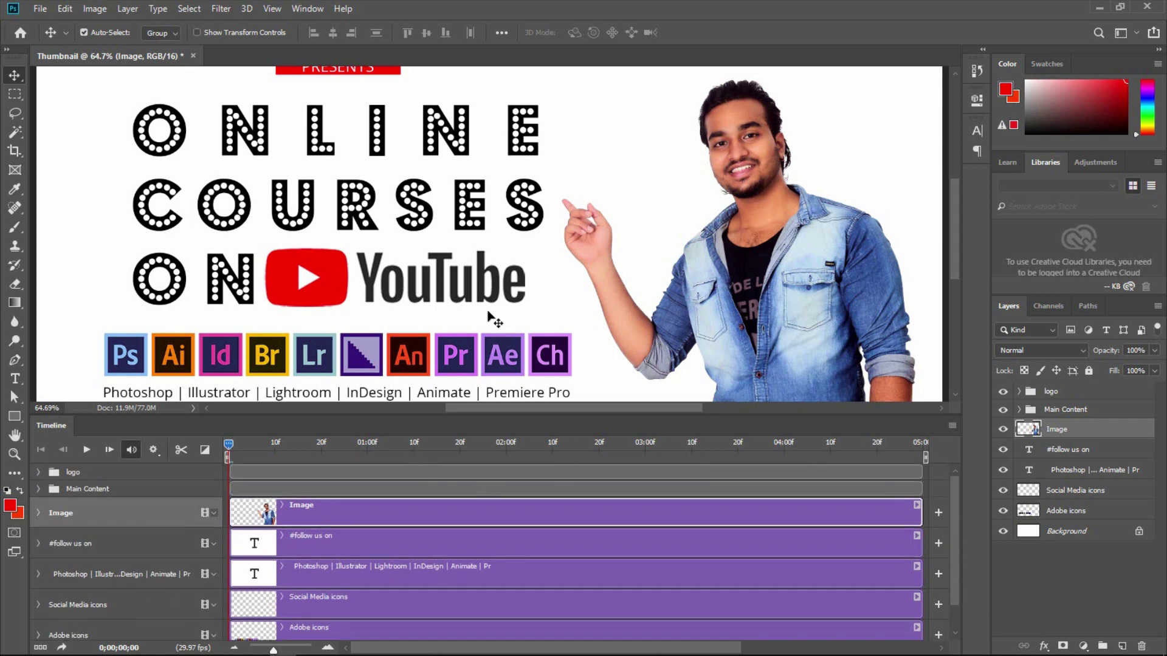
Step: Hide every layer except the logo group and the Background
{"action": "scroll", "coordinate": [493, 320], "scroll_direction": "down", "scroll_amount": 2}
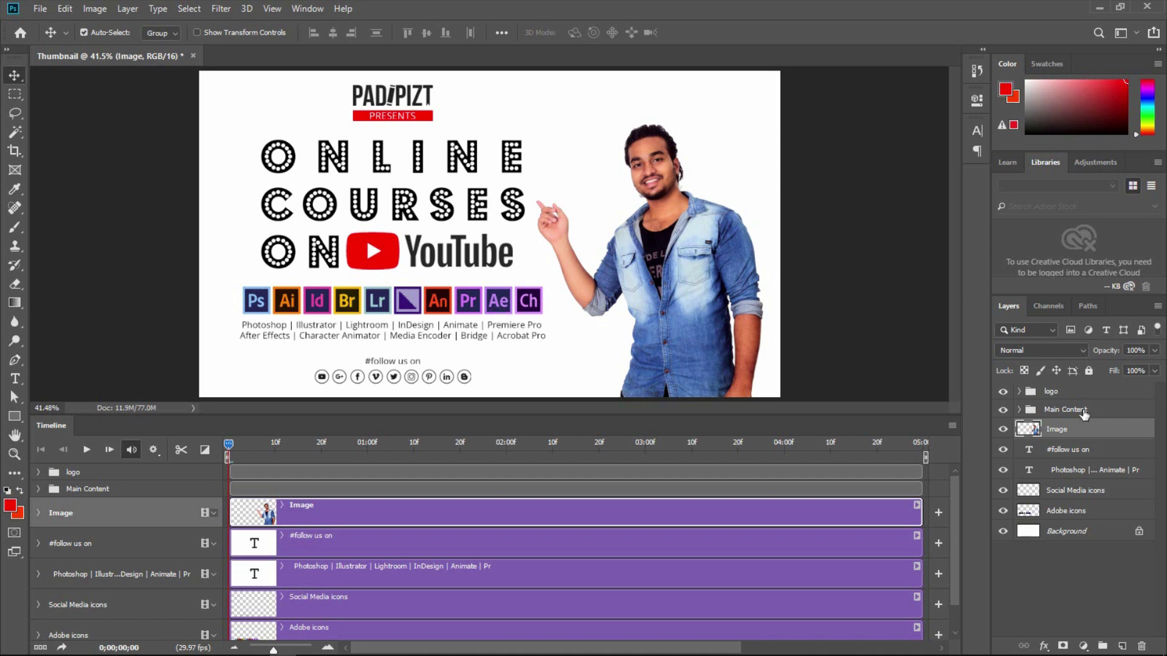
{"action": "left_click_drag", "start_coordinate": [1003, 410], "coordinate": [1006, 531]}
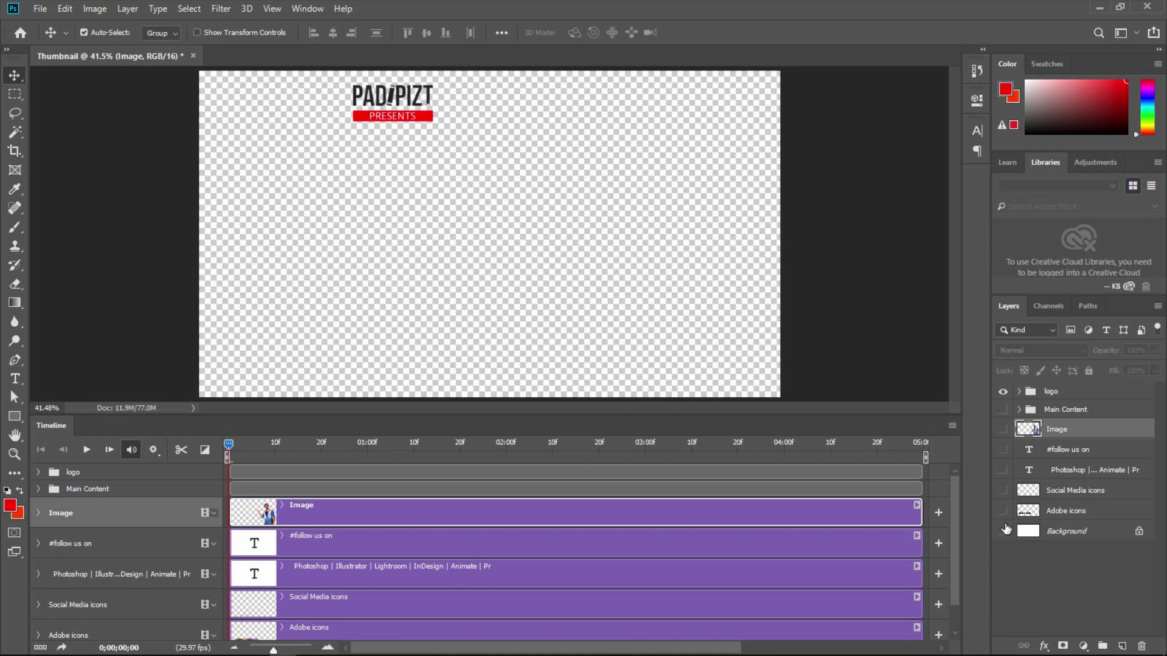
{"action": "left_click", "coordinate": [1003, 531]}
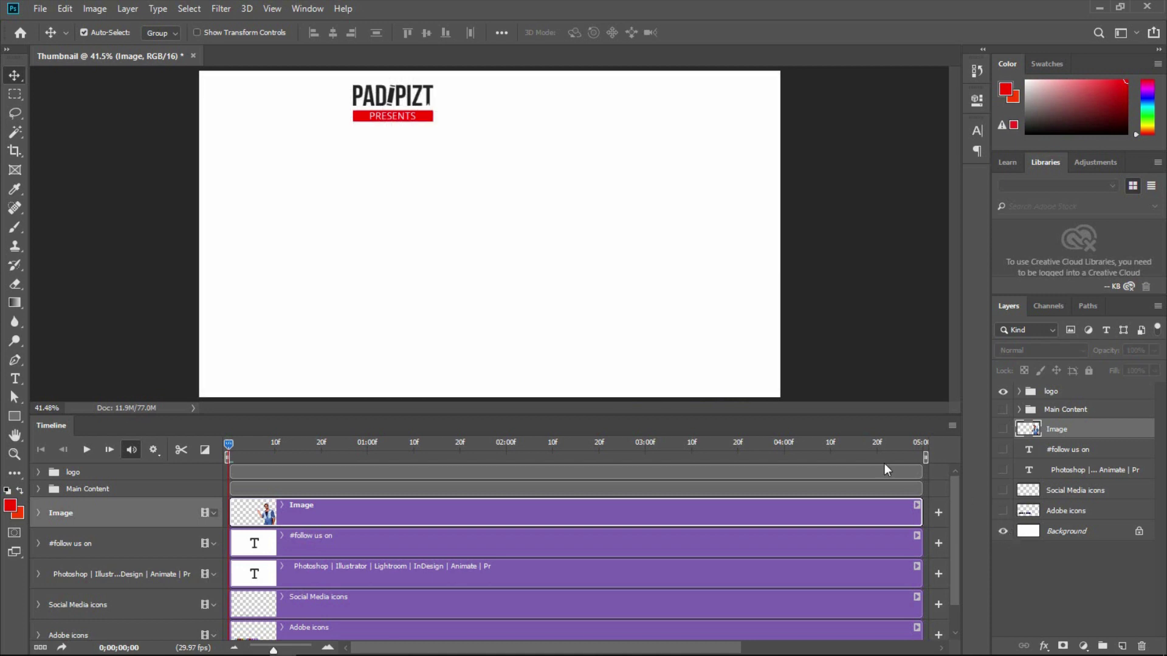
Step: Animate the logo group's opacity by moving its first keyframe to about 0;00;00;16 and setting 0% opacity at the timeline start
{"action": "left_click", "coordinate": [98, 474]}
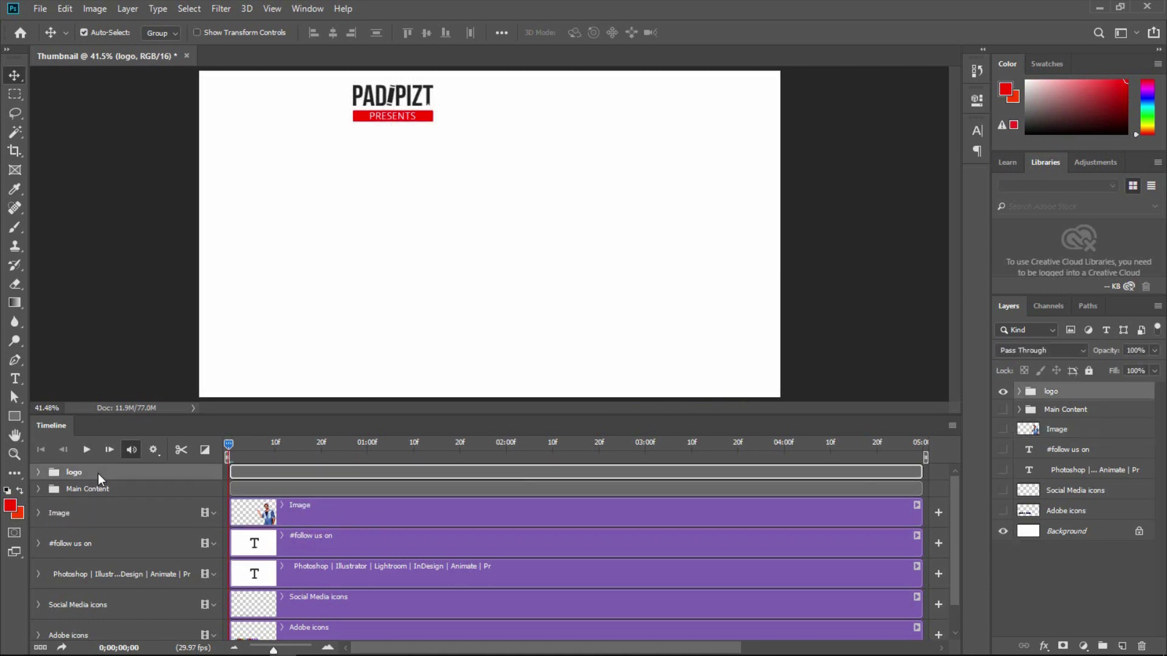
{"action": "left_click", "coordinate": [37, 472]}
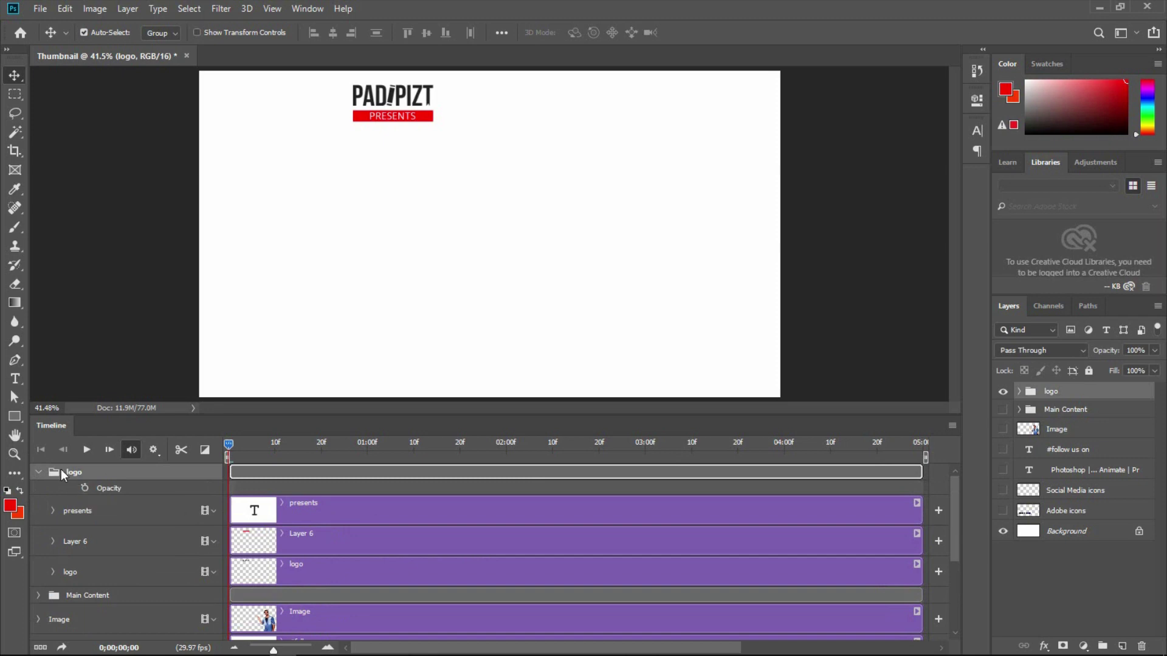
{"action": "left_click", "coordinate": [52, 509]}
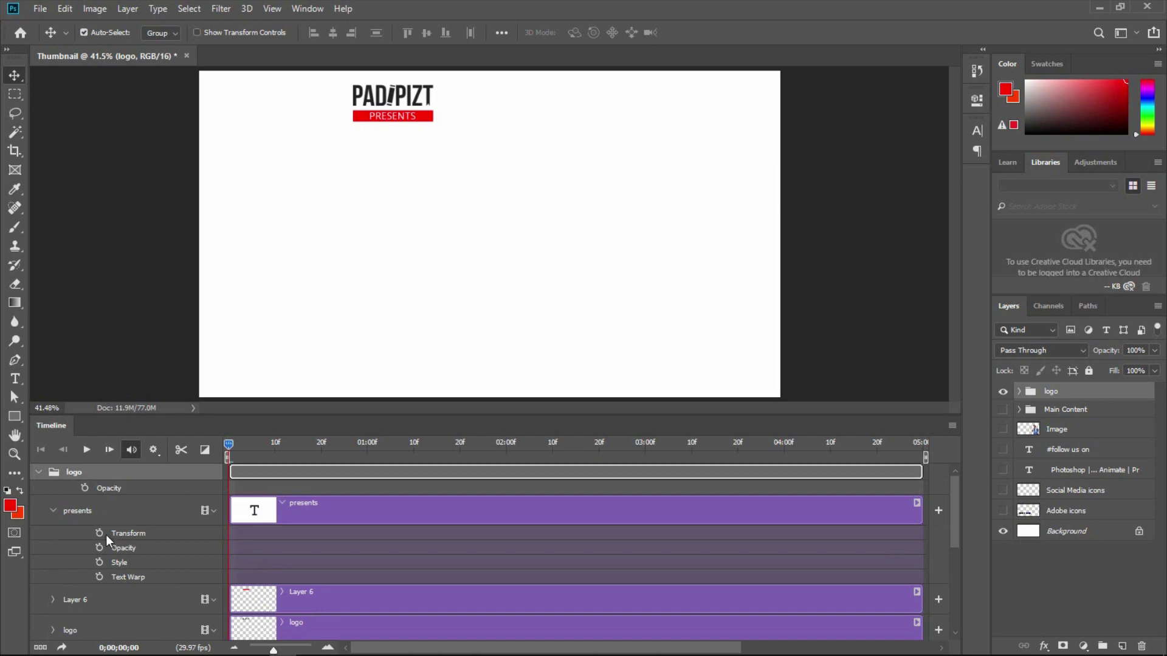
{"action": "left_click", "coordinate": [52, 509]}
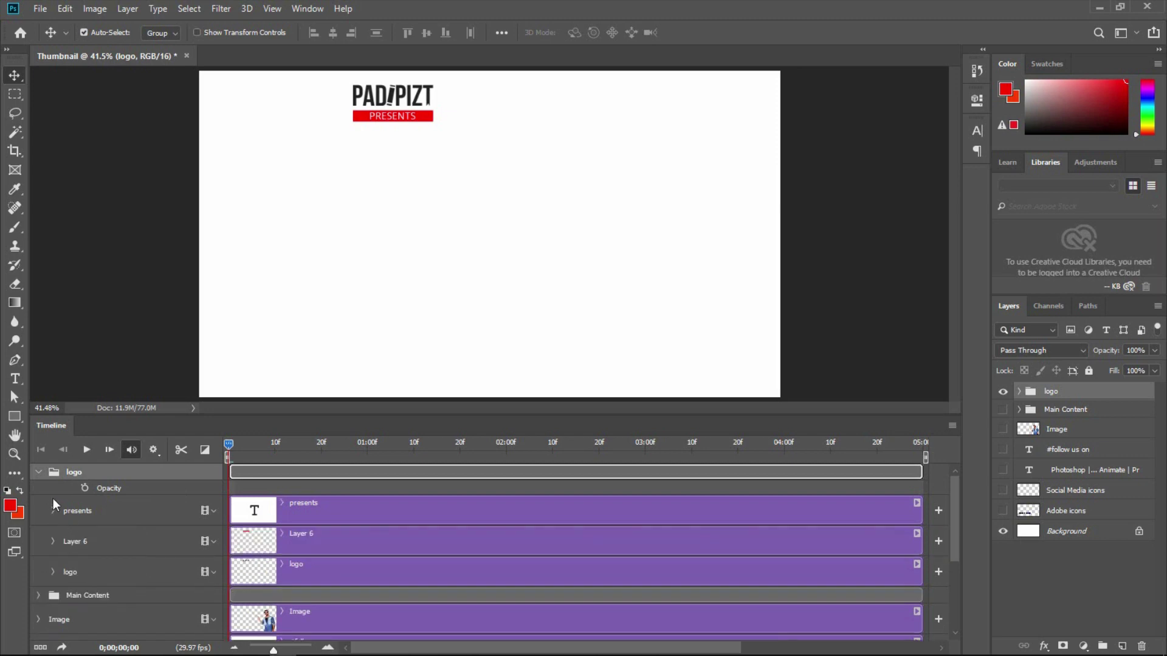
{"action": "left_click", "coordinate": [85, 487]}
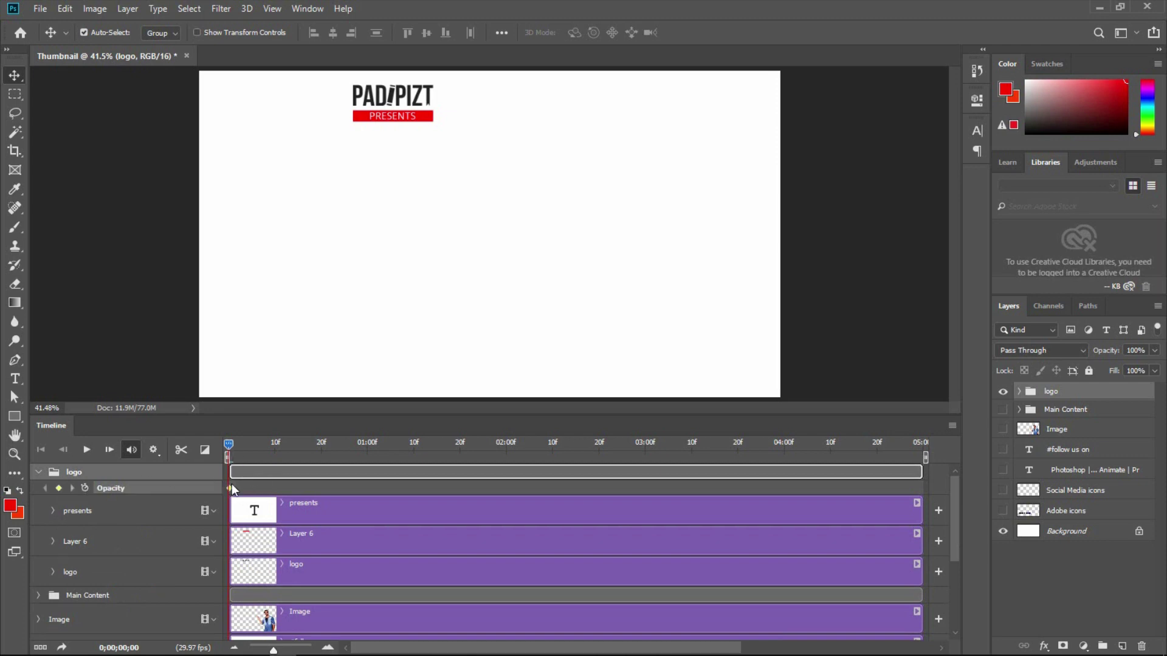
{"action": "left_click_drag", "start_coordinate": [231, 487], "coordinate": [304, 486]}
{"action": "left_click_drag", "start_coordinate": [1113, 356], "coordinate": [982, 359]}
Step: Scrub through the timeline to preview the logo group's fade-in
{"action": "left_click_drag", "start_coordinate": [231, 453], "coordinate": [910, 456]}
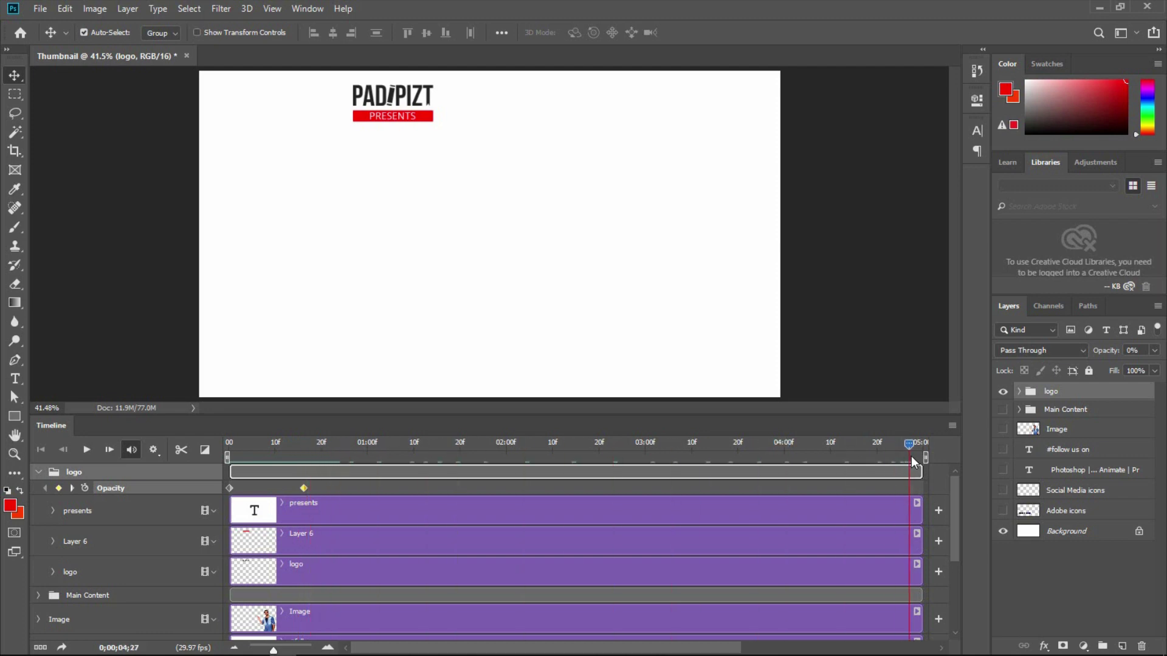
{"action": "left_click_drag", "start_coordinate": [910, 455], "coordinate": [228, 465]}
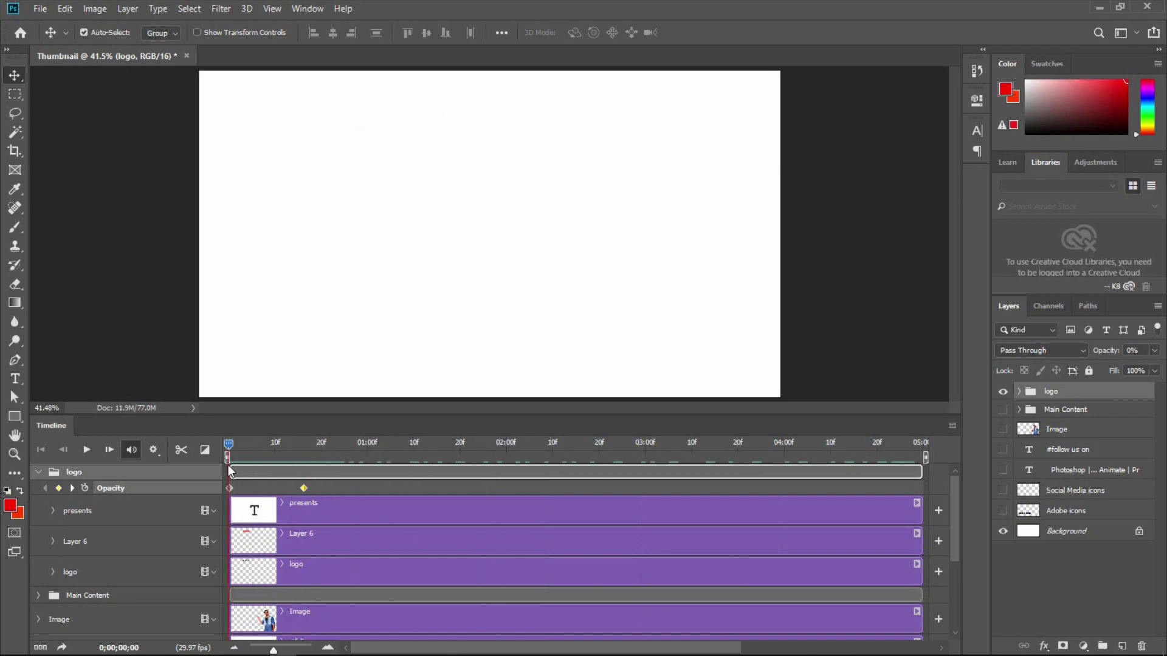
{"action": "left_click_drag", "start_coordinate": [228, 444], "coordinate": [311, 444]}
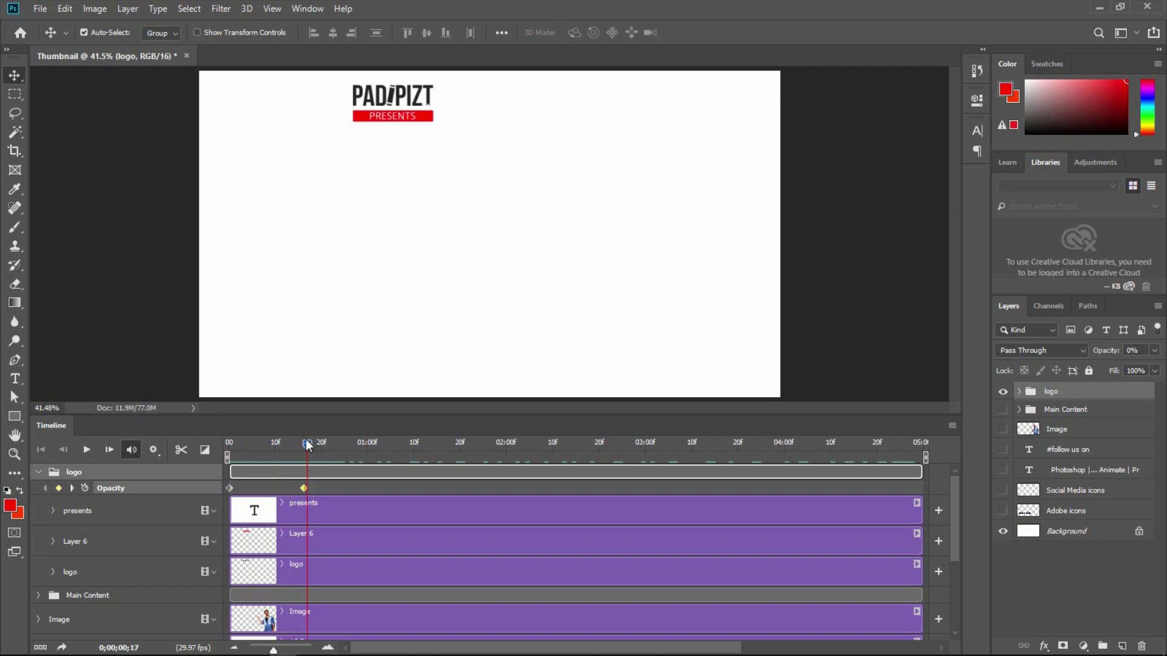
Step: Show the Main Content group and keyframe its opacity from 0% at 0;00;00;17 to 100% at about 0;00;01;01
{"action": "left_click_drag", "start_coordinate": [305, 441], "coordinate": [304, 442]}
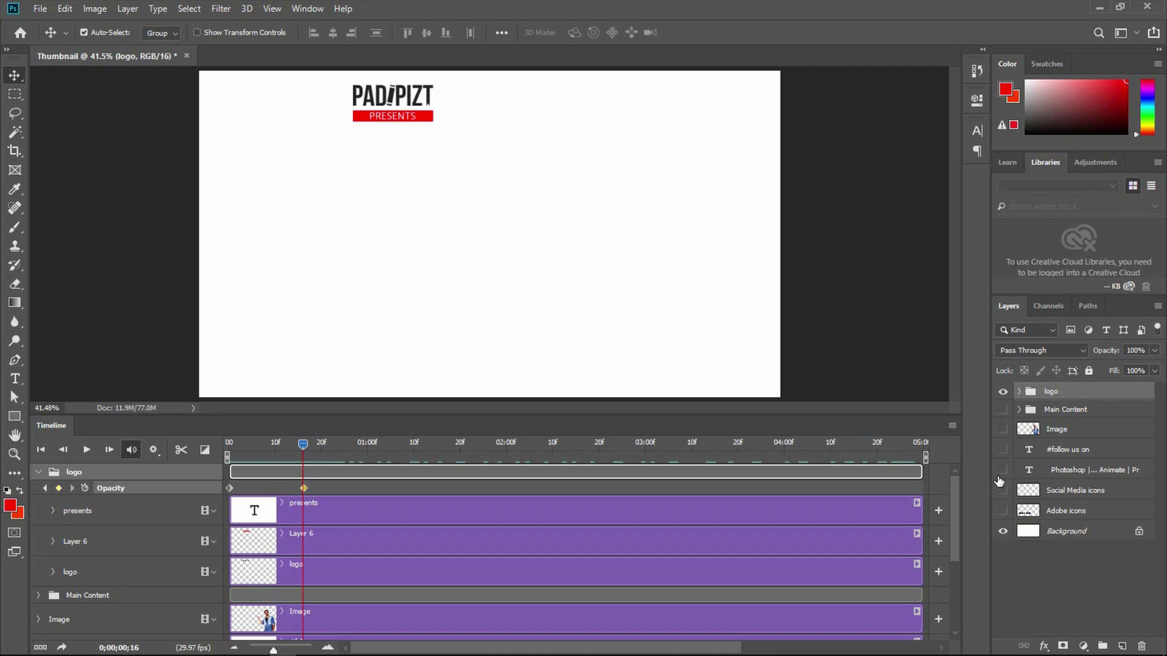
{"action": "left_click", "coordinate": [1003, 411]}
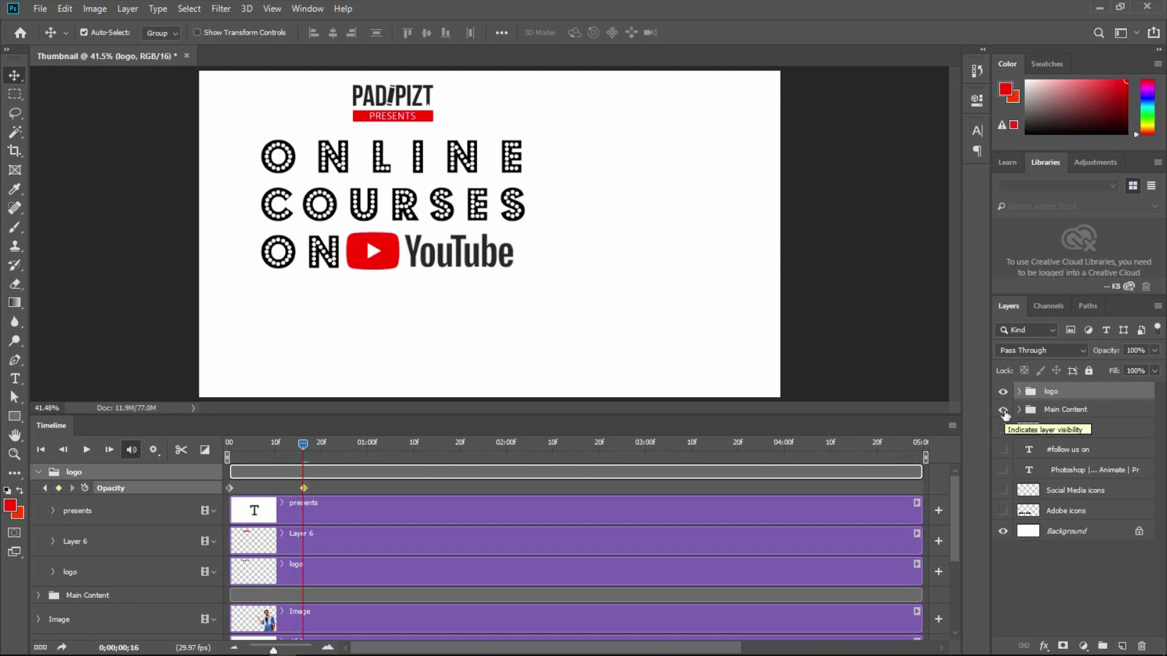
{"action": "left_click", "coordinate": [38, 472]}
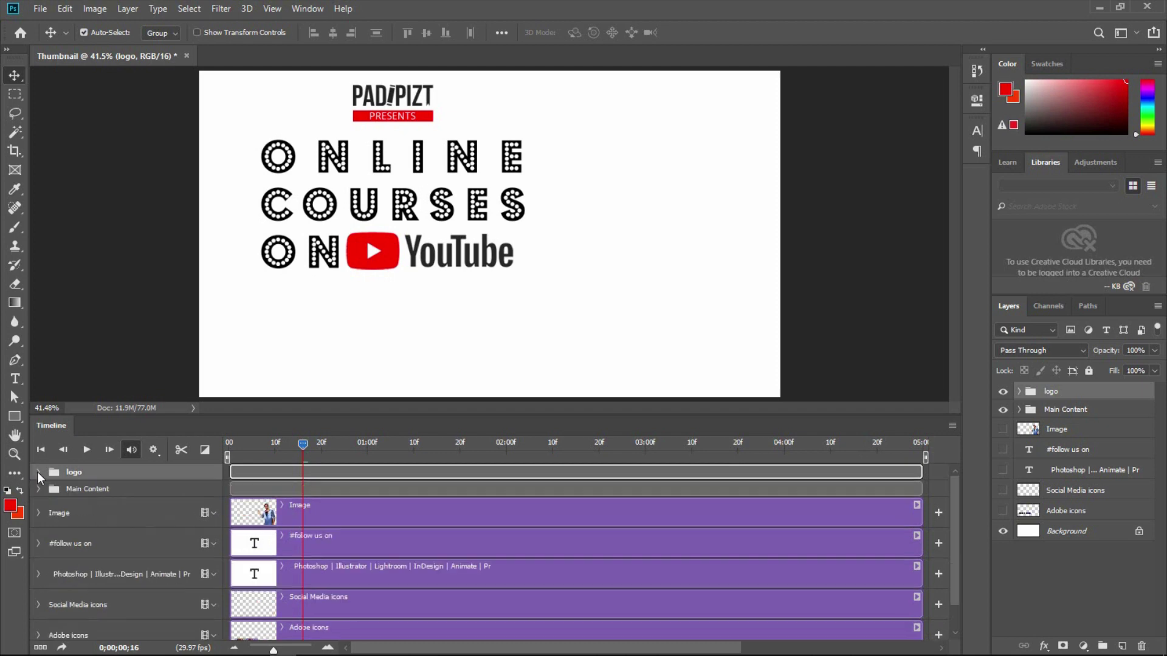
{"action": "left_click", "coordinate": [39, 490]}
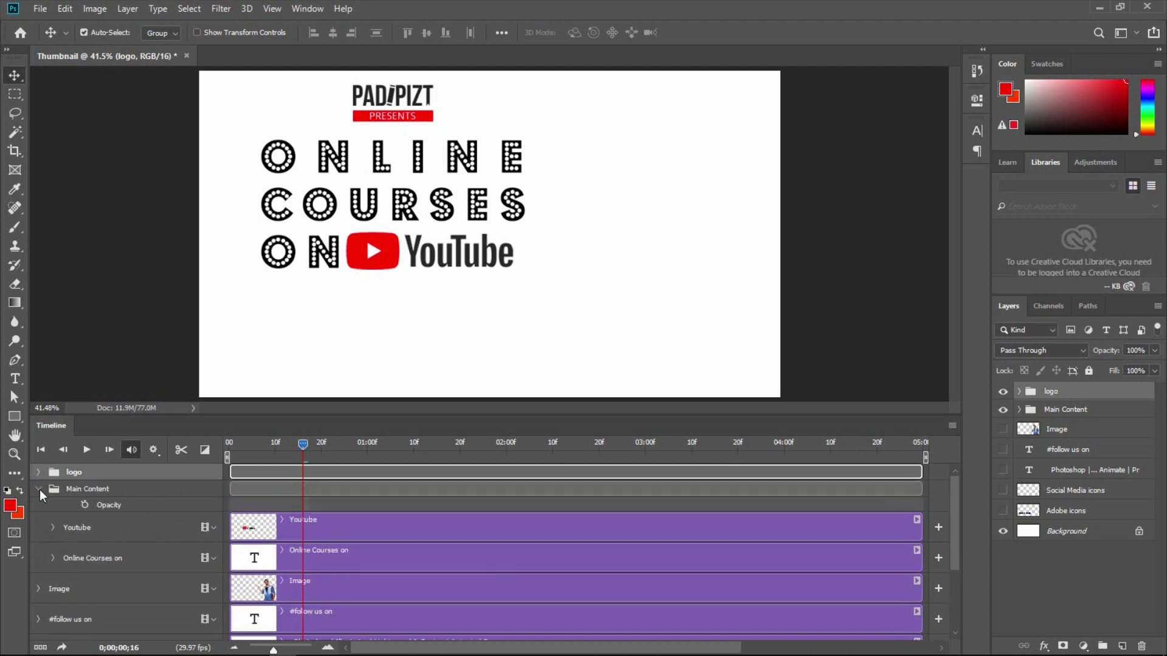
{"action": "left_click", "coordinate": [86, 504]}
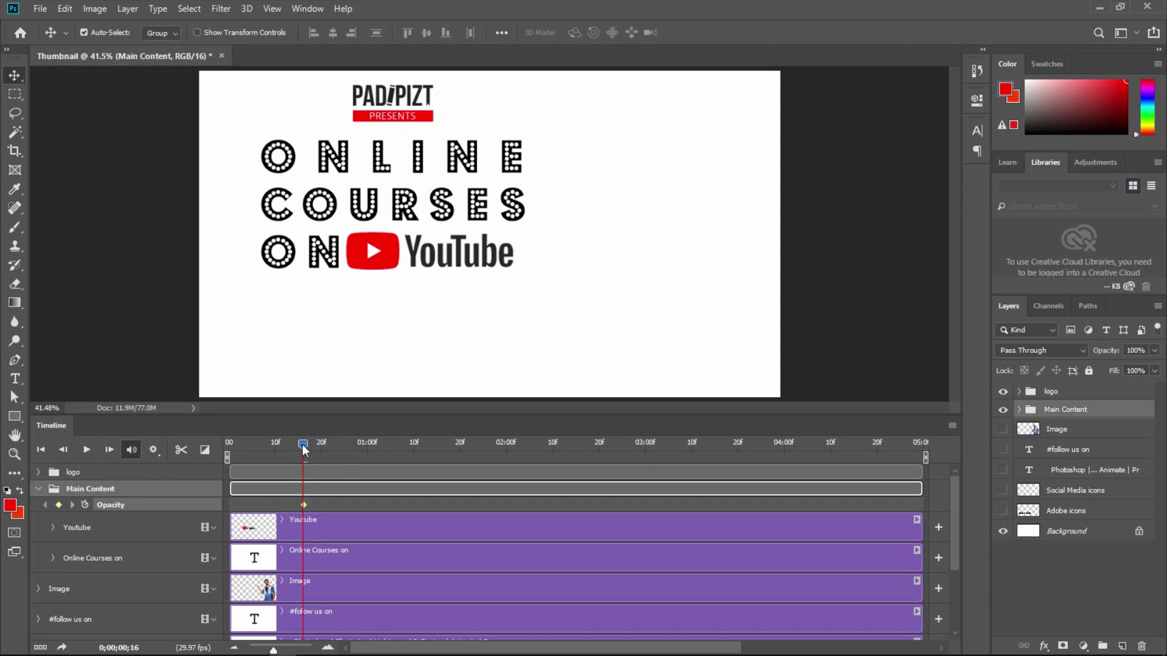
{"action": "left_click_drag", "start_coordinate": [302, 443], "coordinate": [375, 445]}
{"action": "left_click_drag", "start_coordinate": [304, 504], "coordinate": [372, 506]}
{"action": "left_click_drag", "start_coordinate": [370, 450], "coordinate": [310, 457]}
{"action": "left_click_drag", "start_coordinate": [1107, 351], "coordinate": [1023, 363]}
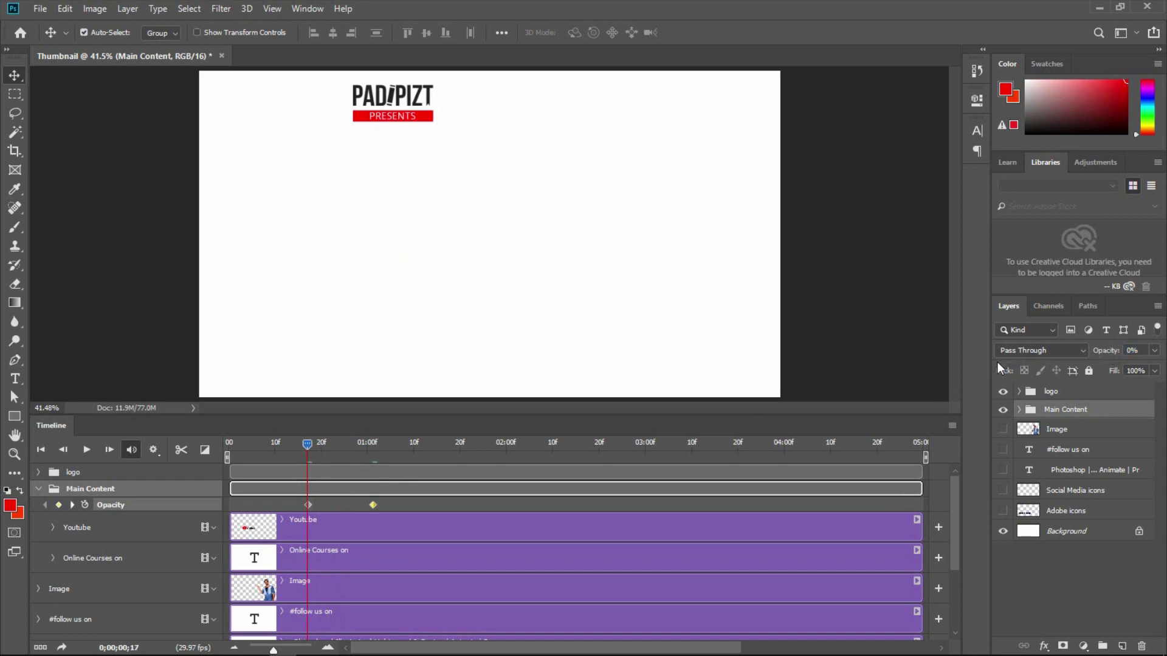
Step: Add a position keyframe to the Image layer at 0;00;01;16
{"action": "left_click_drag", "start_coordinate": [303, 446], "coordinate": [443, 446]}
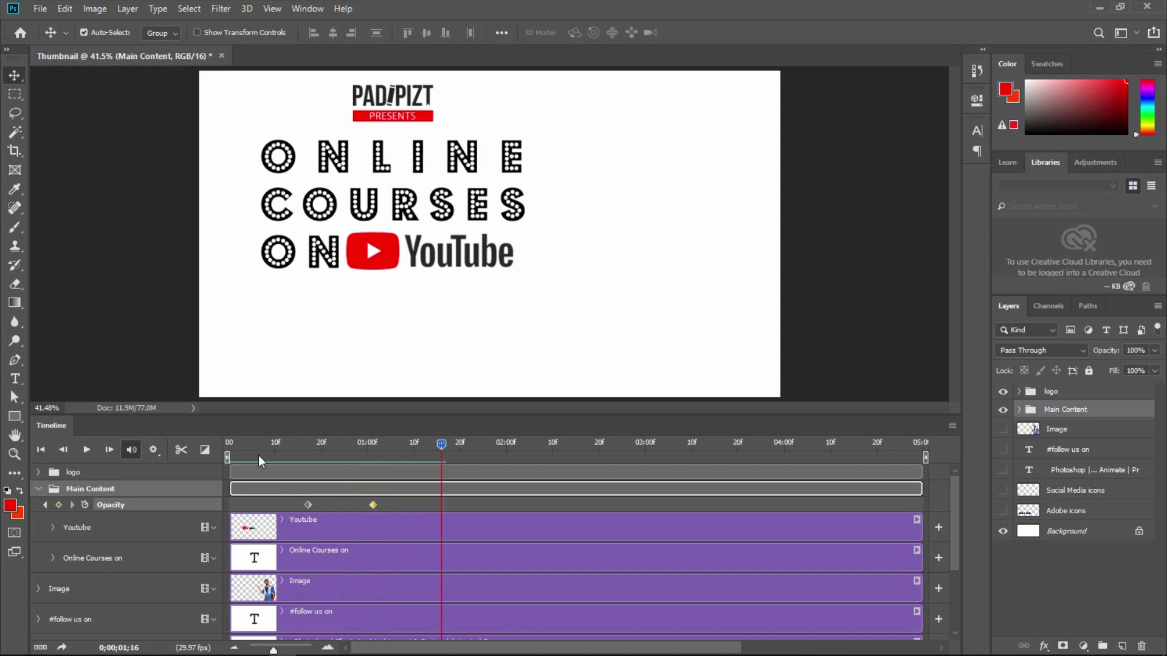
{"action": "left_click", "coordinate": [41, 489]}
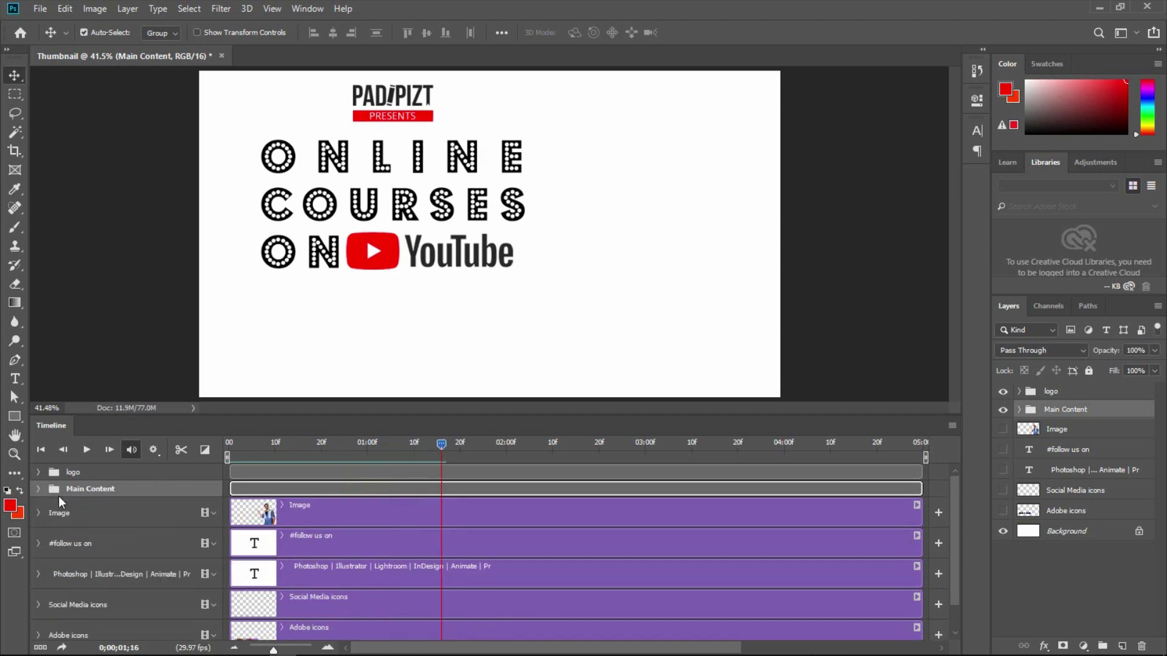
{"action": "left_click", "coordinate": [57, 513]}
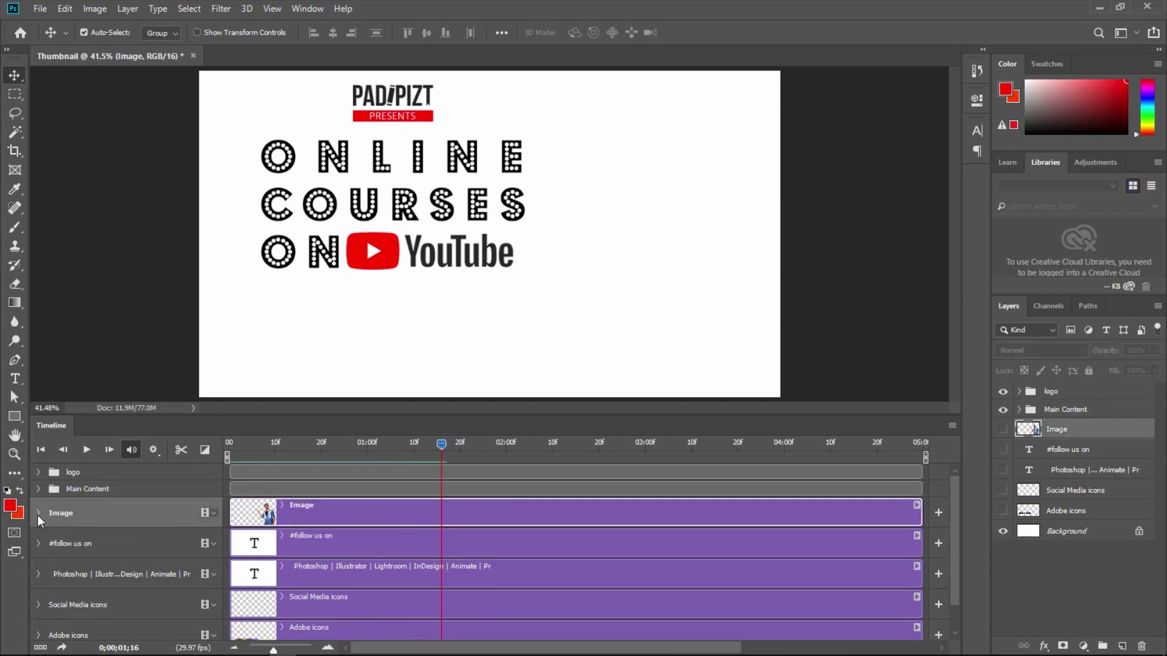
{"action": "left_click", "coordinate": [39, 513]}
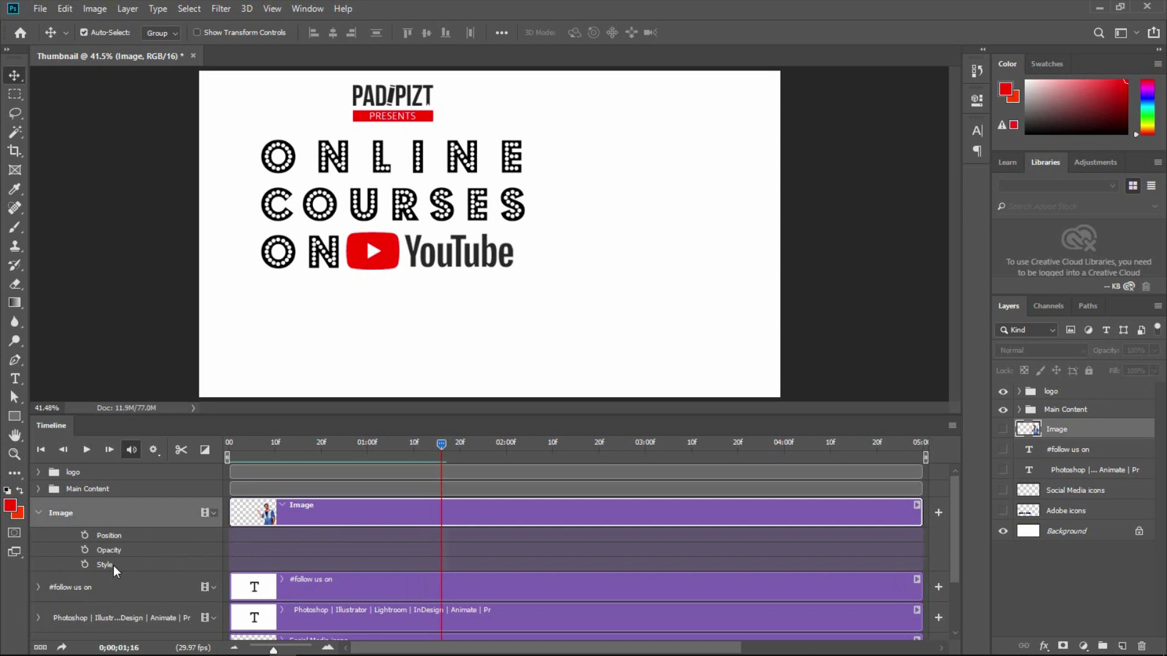
{"action": "left_click", "coordinate": [86, 536]}
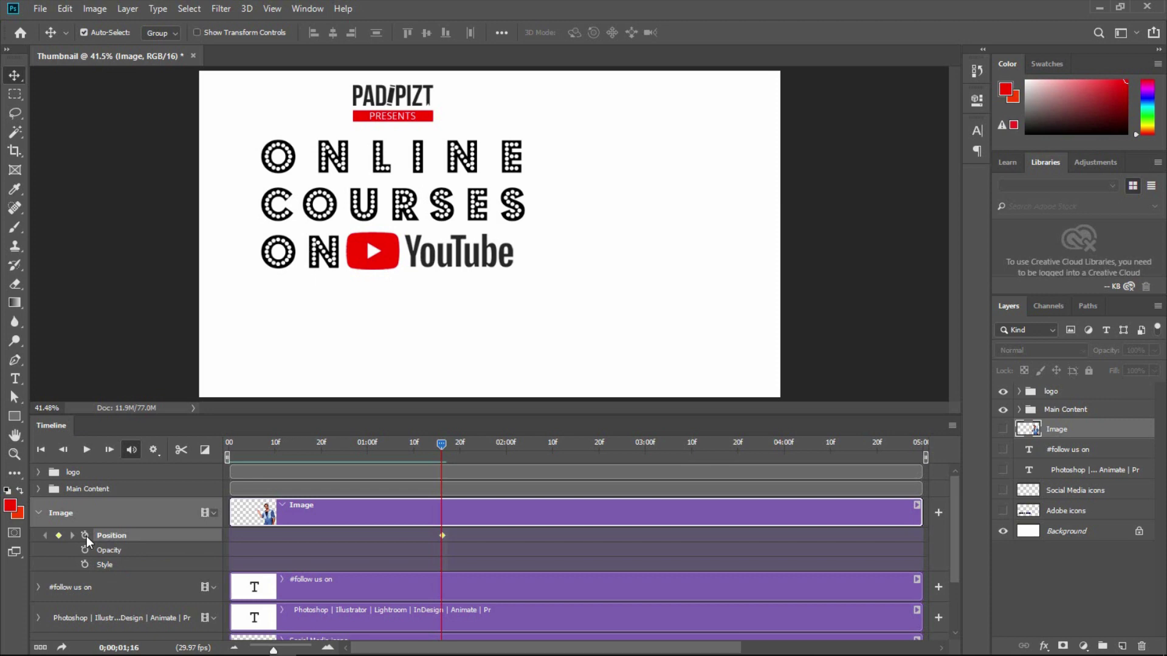
Step: Show the Image layer and, at 0;00;01;02, move the man's picture off the canvas's right edge for a slide-in animation
{"action": "left_click", "coordinate": [377, 536]}
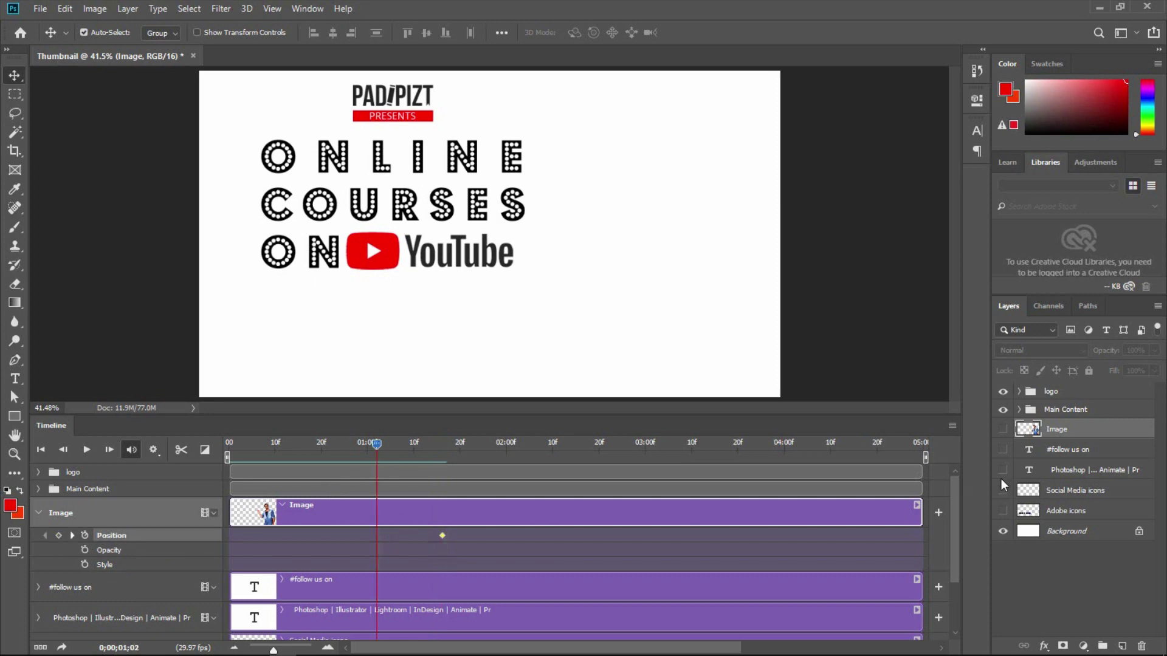
{"action": "left_click", "coordinate": [1003, 430]}
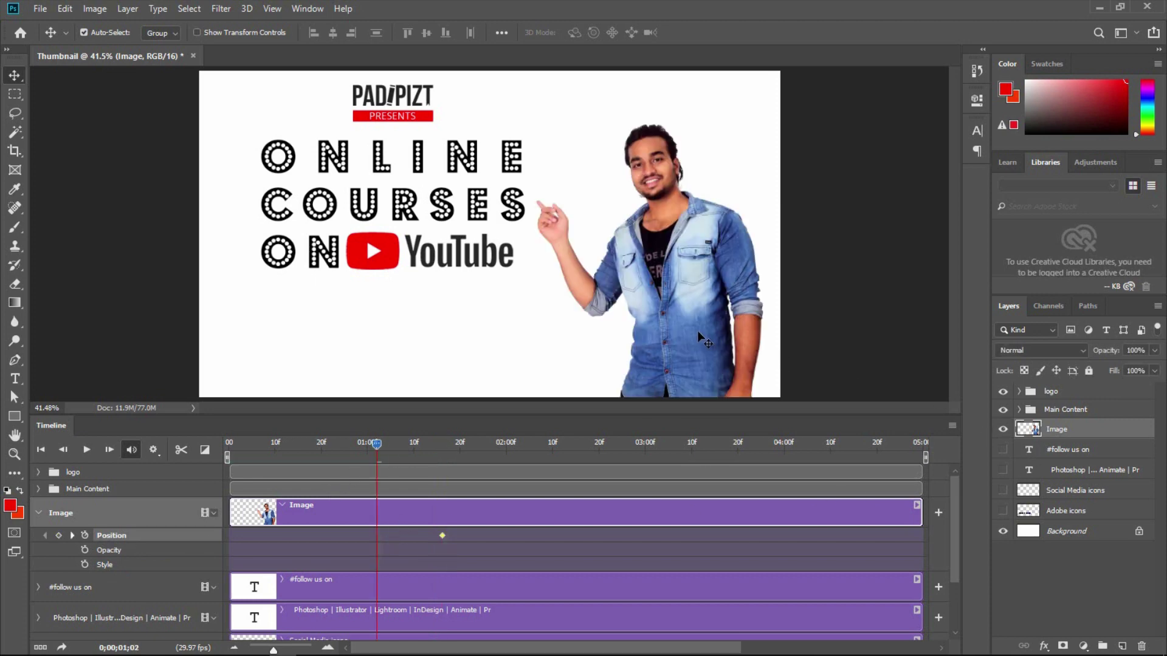
{"action": "left_click_drag", "start_coordinate": [689, 316], "coordinate": [936, 313]}
{"action": "left_click_drag", "start_coordinate": [378, 446], "coordinate": [443, 454]}
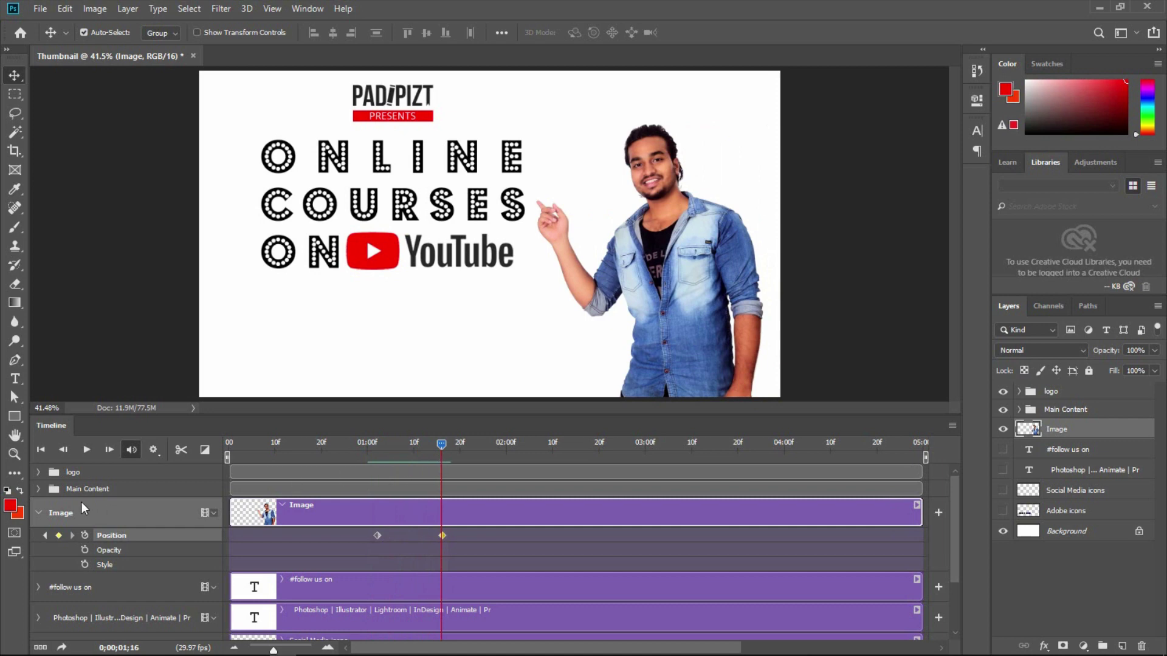
{"action": "left_click", "coordinate": [39, 513]}
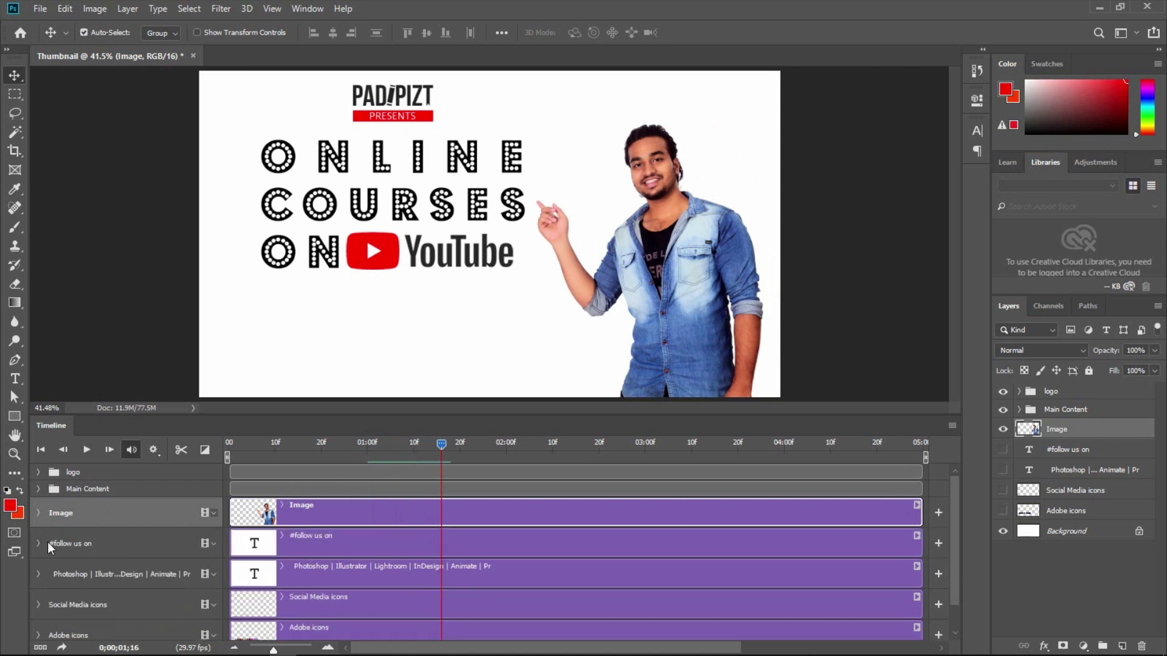
Step: Add a Transform keyframe to the text layer listing the Adobe programs and move it to about 0;00;01;25
{"action": "left_click", "coordinate": [38, 546]}
{"action": "left_click", "coordinate": [38, 545]}
{"action": "left_click", "coordinate": [61, 571]}
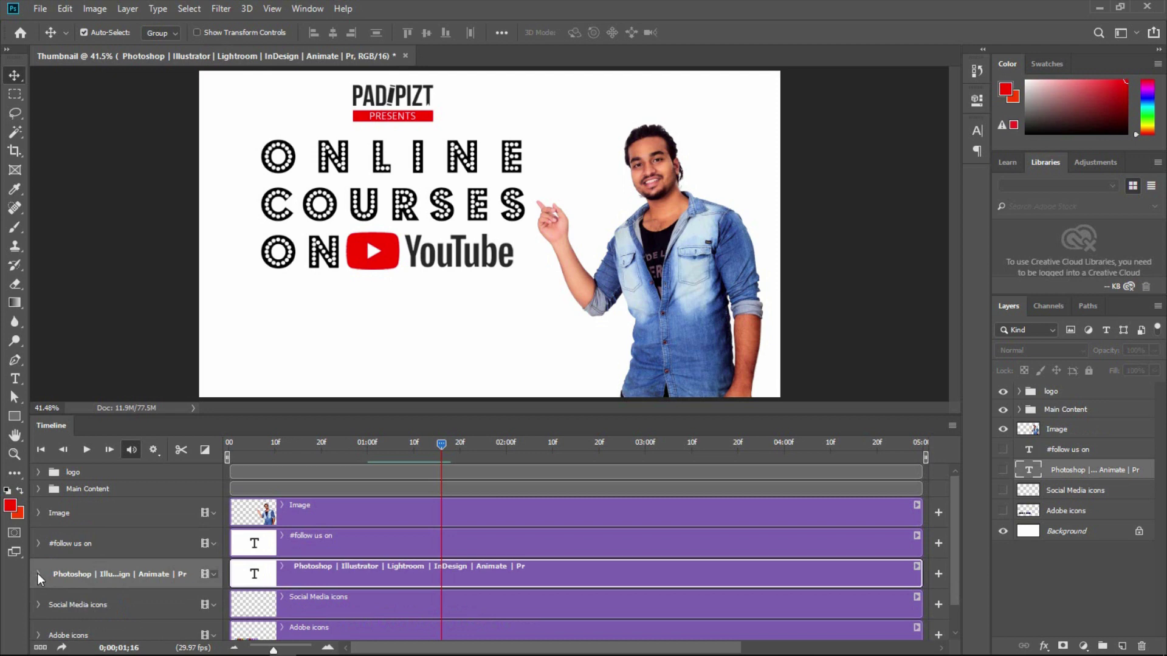
{"action": "left_click", "coordinate": [38, 573]}
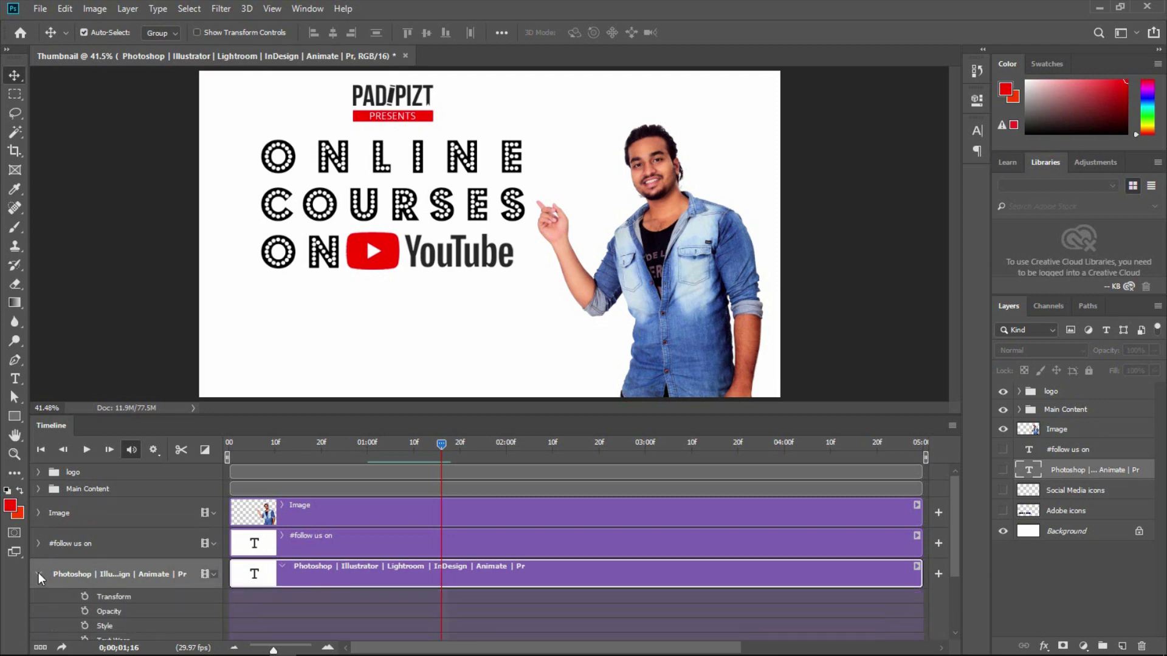
{"action": "left_click_drag", "start_coordinate": [958, 520], "coordinate": [958, 559]}
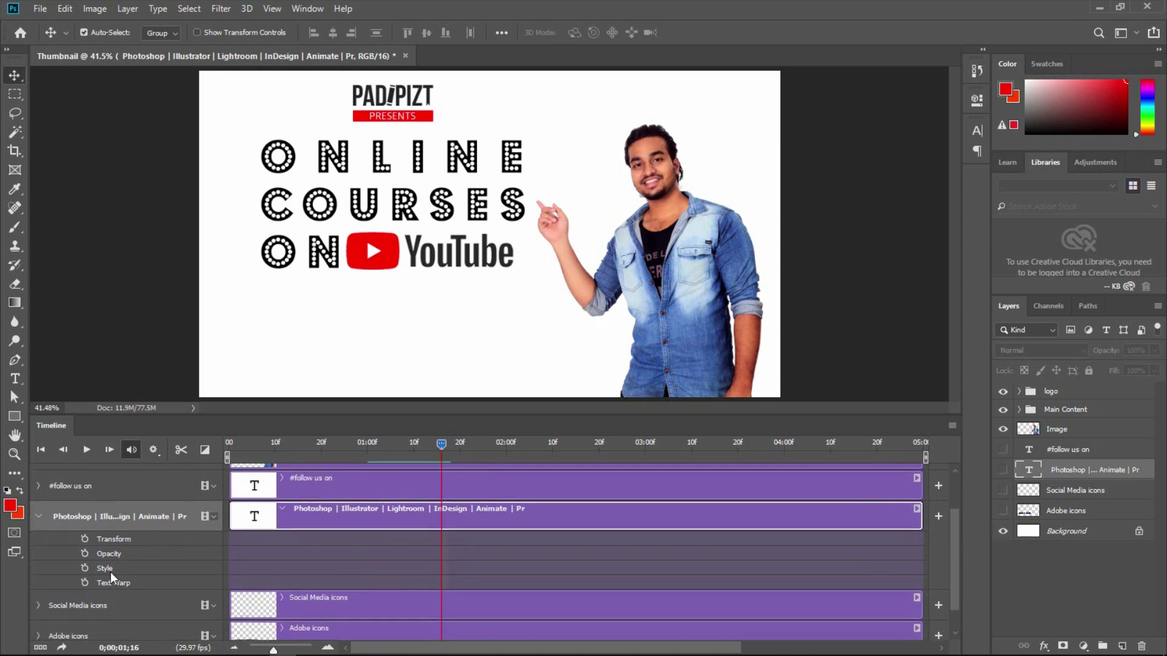
{"action": "left_click", "coordinate": [86, 538]}
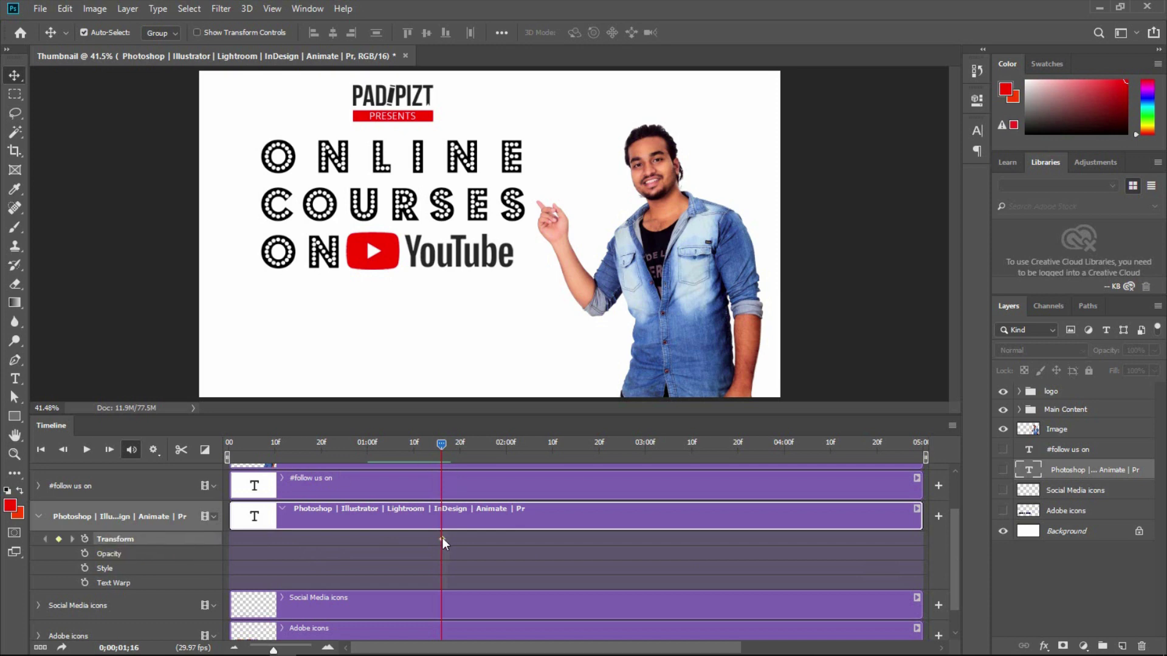
{"action": "left_click_drag", "start_coordinate": [444, 539], "coordinate": [485, 538]}
Step: Show the program list text and scale it down around its centre to about 7.8% at 0;00;01;16, then preview its growth
{"action": "left_click", "coordinate": [1002, 471]}
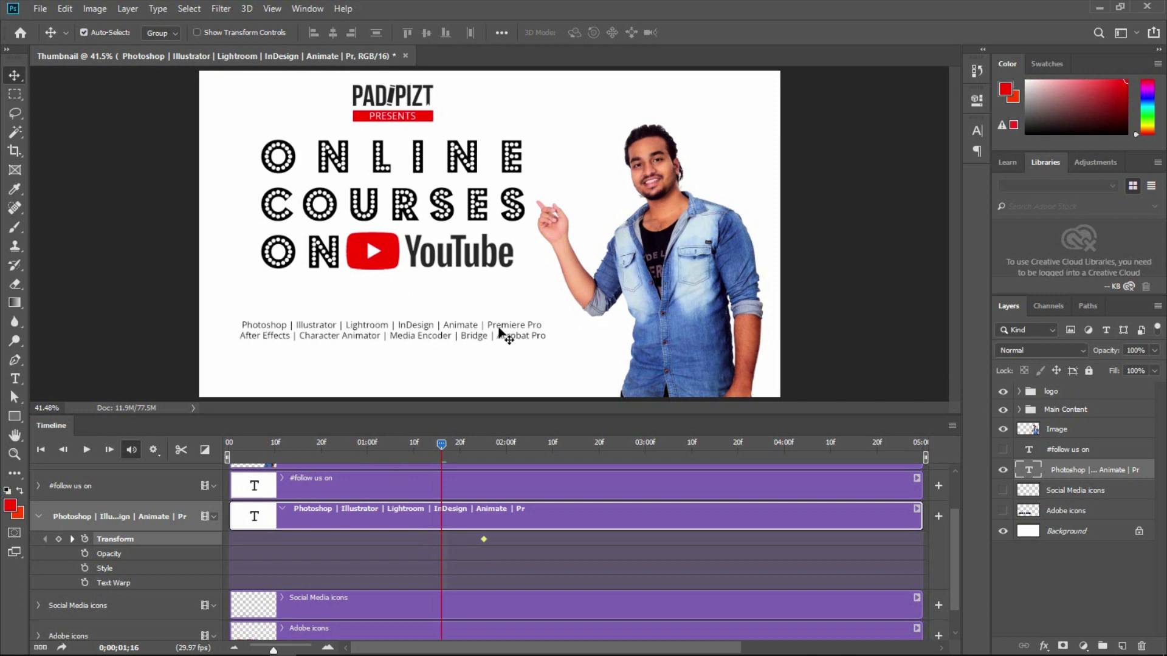
{"action": "key", "text": "ctrl+t"}
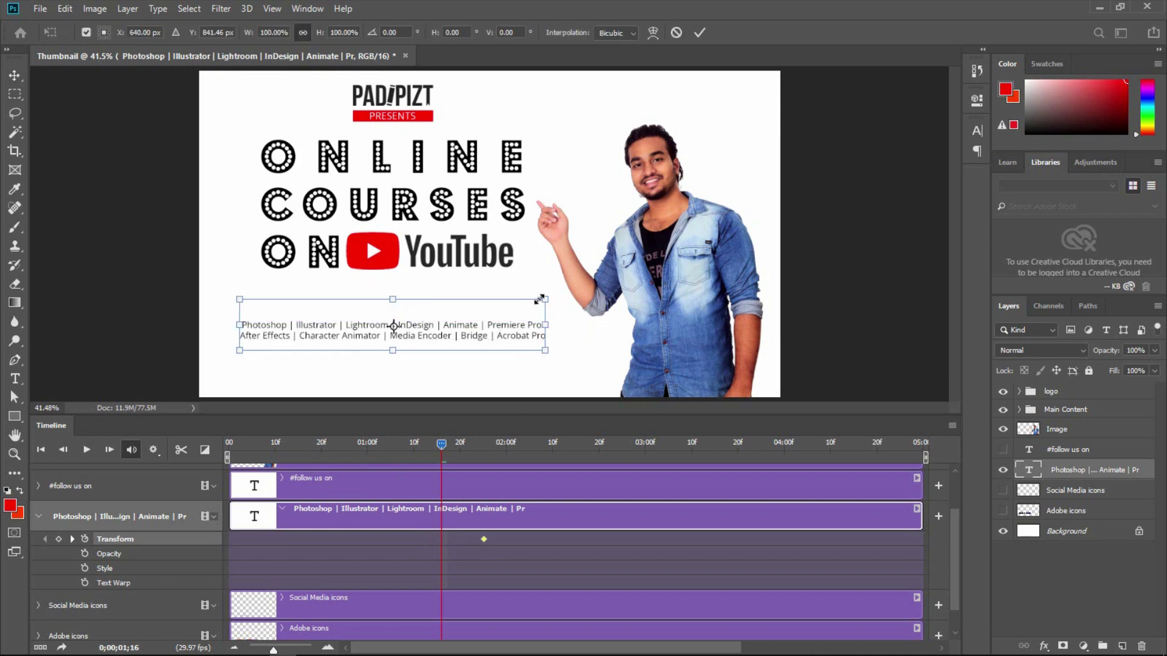
{"action": "left_click_drag", "start_coordinate": [542, 299], "coordinate": [404, 324]}
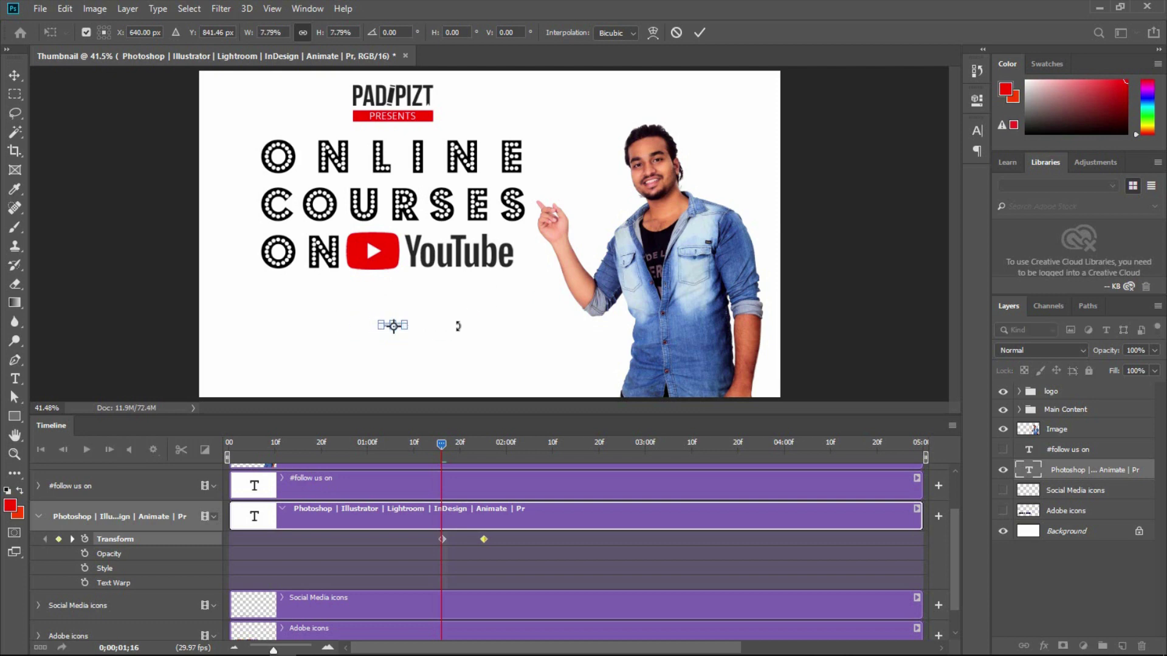
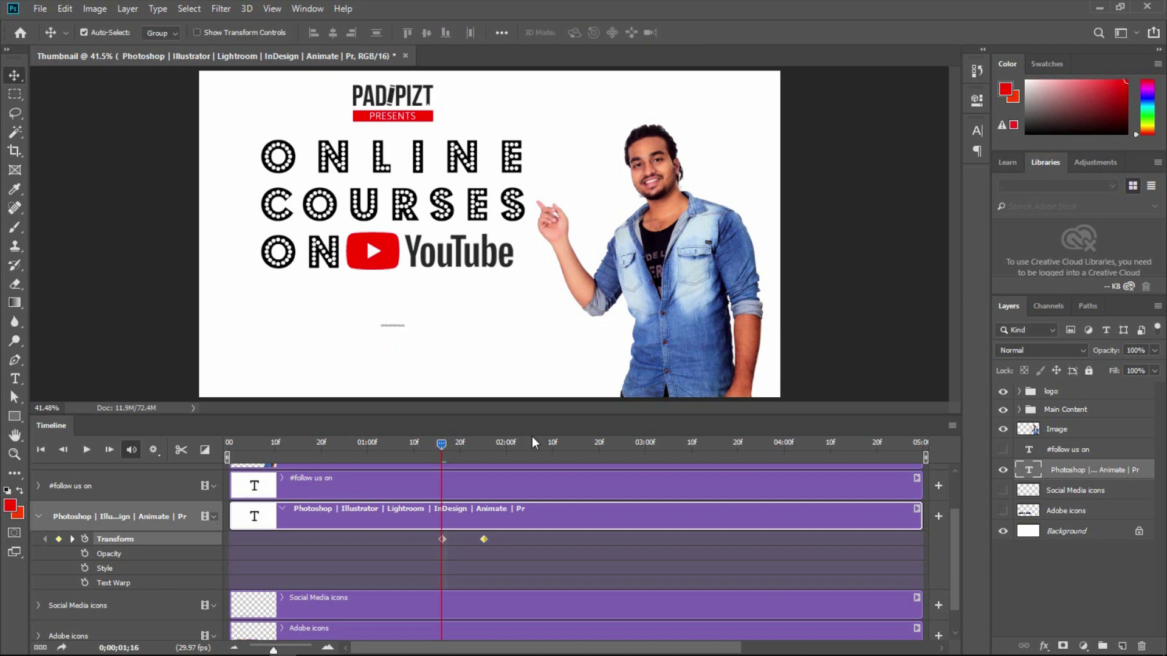
{"action": "left_click_drag", "start_coordinate": [443, 450], "coordinate": [497, 448]}
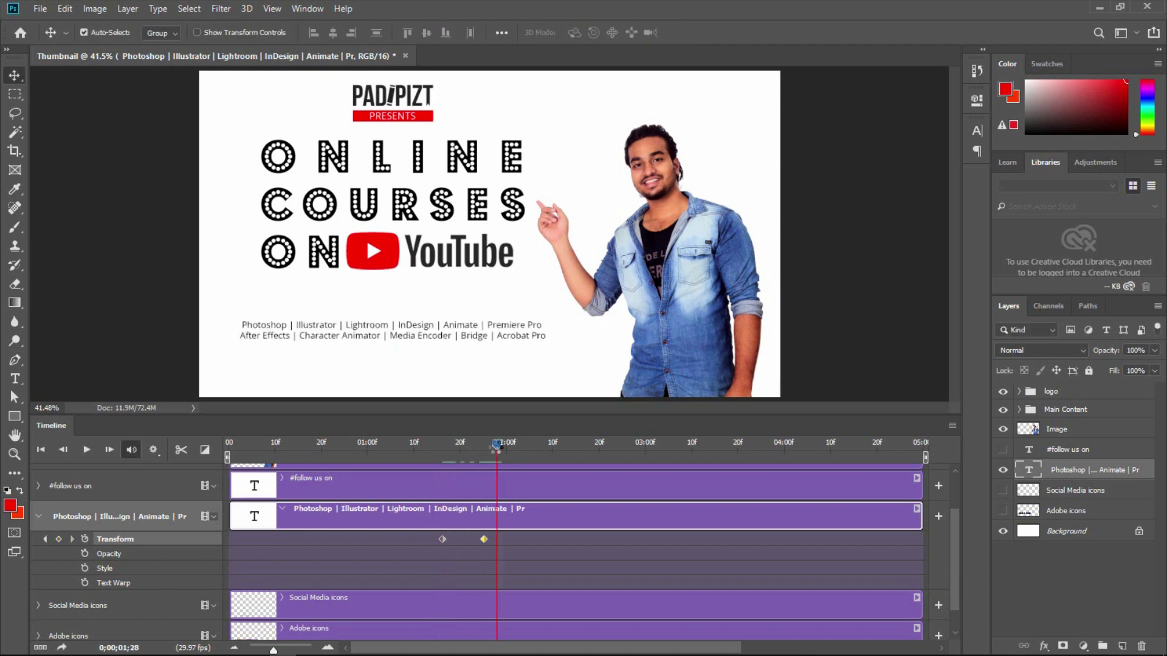
Step: Show the Adobe icons, #follow us on and Social Media icons layers, and expand the Social Media icons track's animation properties
{"action": "left_click", "coordinate": [1003, 511]}
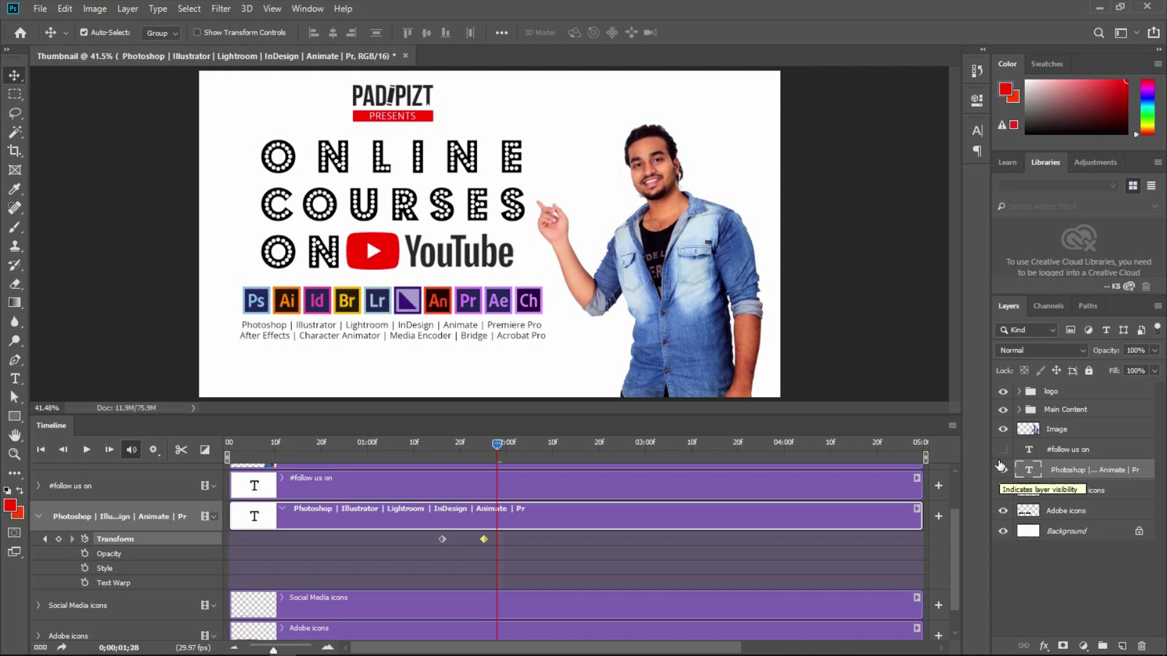
{"action": "left_click", "coordinate": [38, 516]}
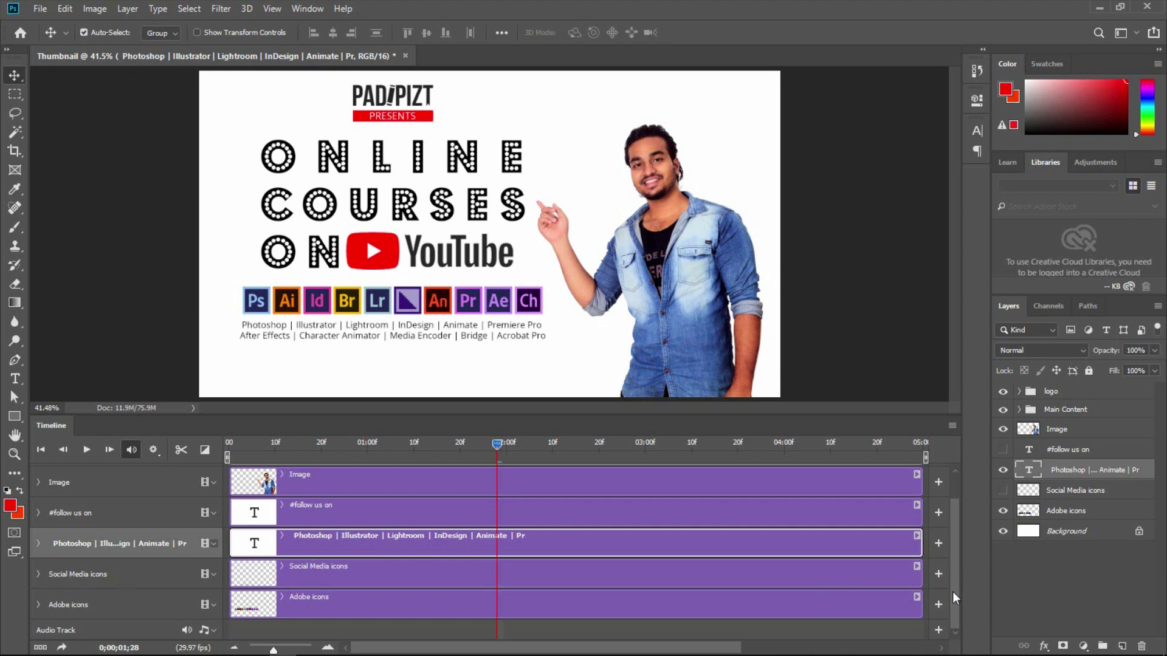
{"action": "left_click", "coordinate": [39, 574]}
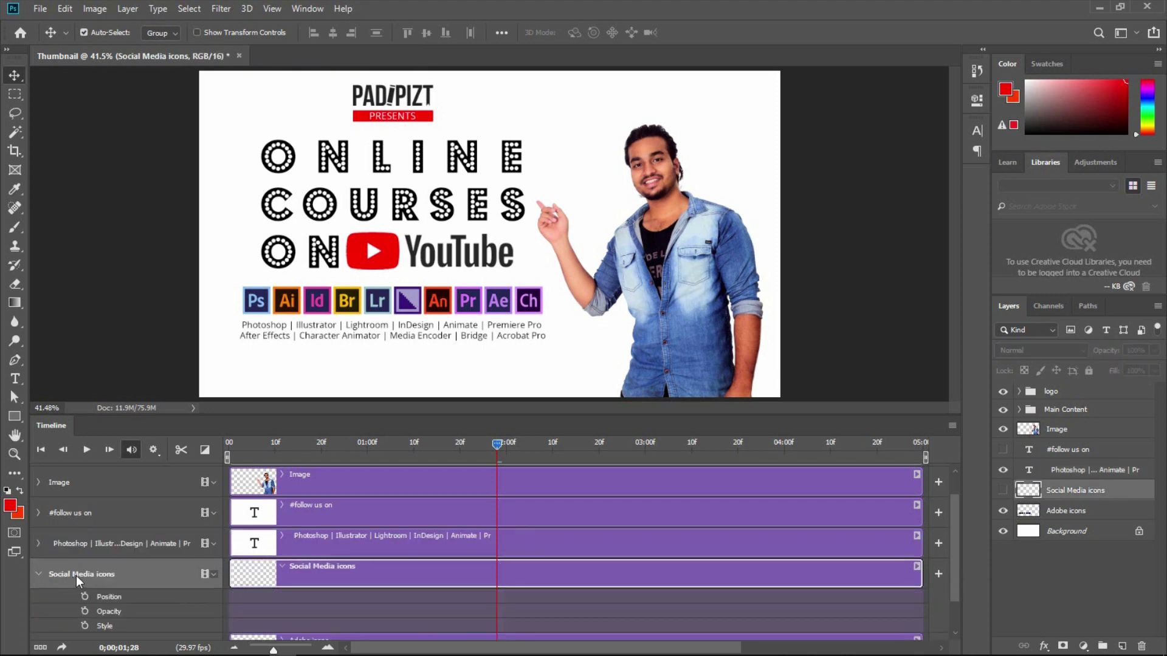
{"action": "left_click", "coordinate": [1003, 449]}
{"action": "left_click", "coordinate": [1001, 491]}
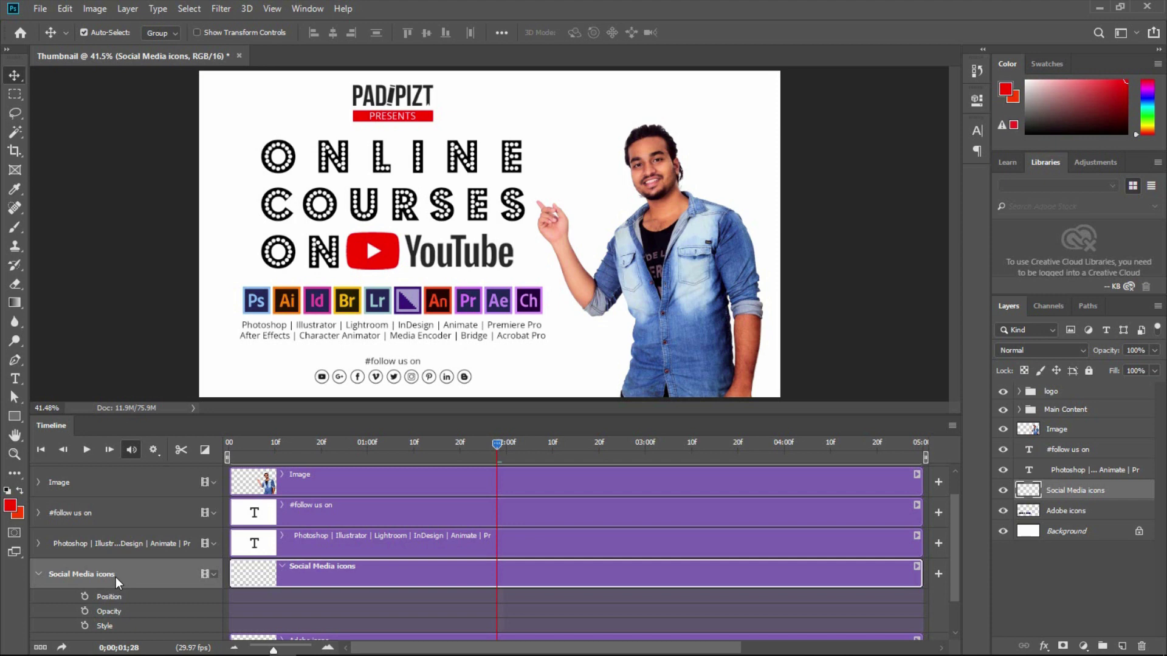
Step: Animate the Social Media icons sliding up from below the canvas at 0;00;03;17 to their current position at about 0;00;03;26
{"action": "left_click", "coordinate": [85, 596]}
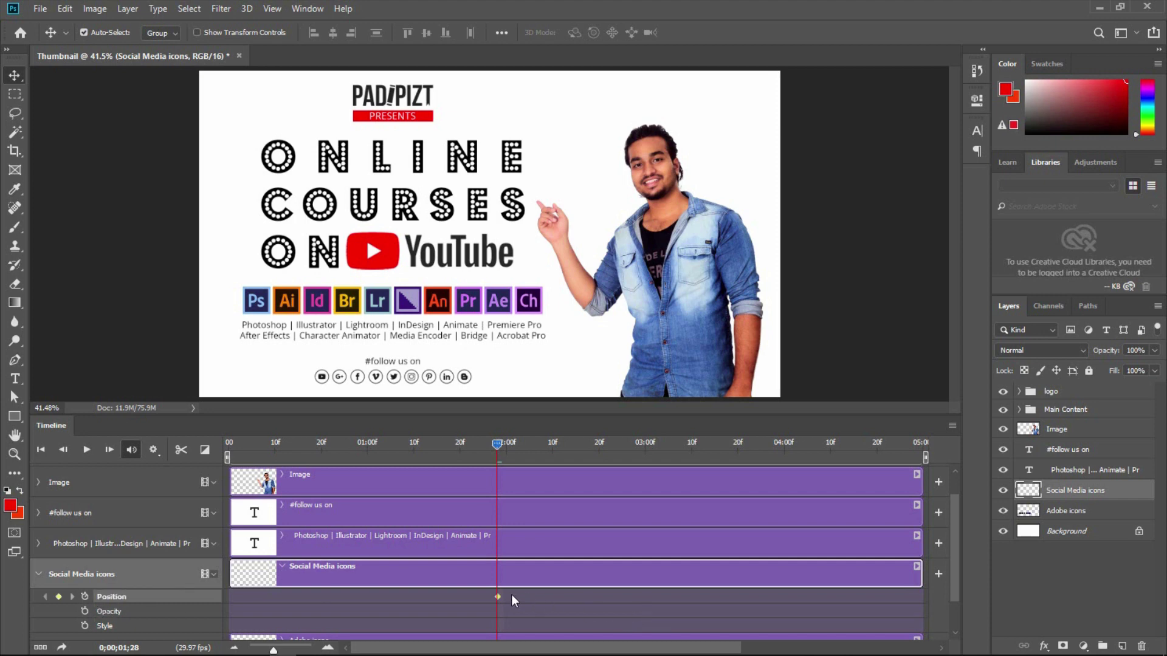
{"action": "left_click_drag", "start_coordinate": [499, 597], "coordinate": [767, 598]}
{"action": "left_click_drag", "start_coordinate": [497, 446], "coordinate": [725, 473]}
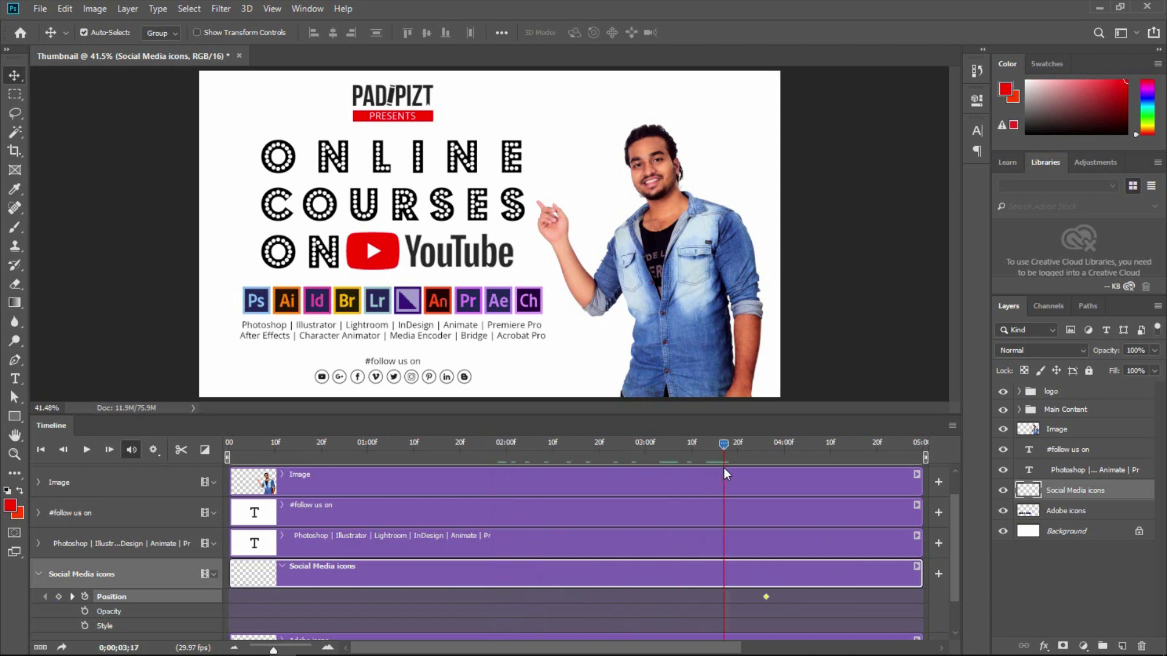
{"action": "left_click", "coordinate": [395, 378]}
{"action": "left_click_drag", "start_coordinate": [394, 380], "coordinate": [396, 410]}
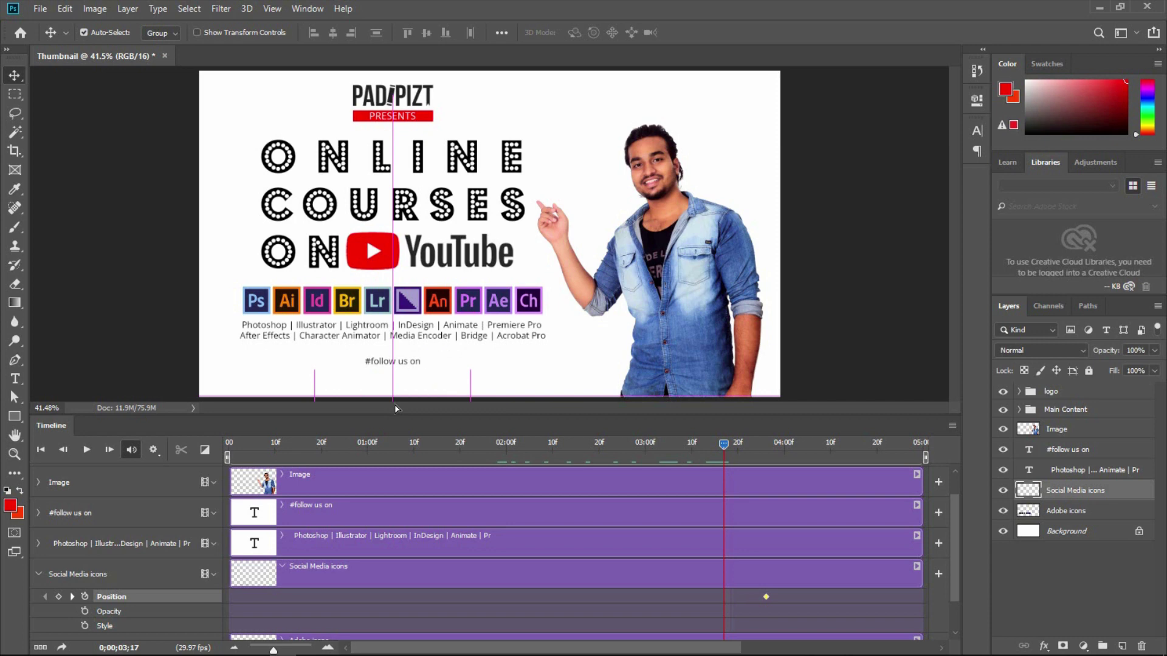
{"action": "left_click_drag", "start_coordinate": [740, 452], "coordinate": [766, 451]}
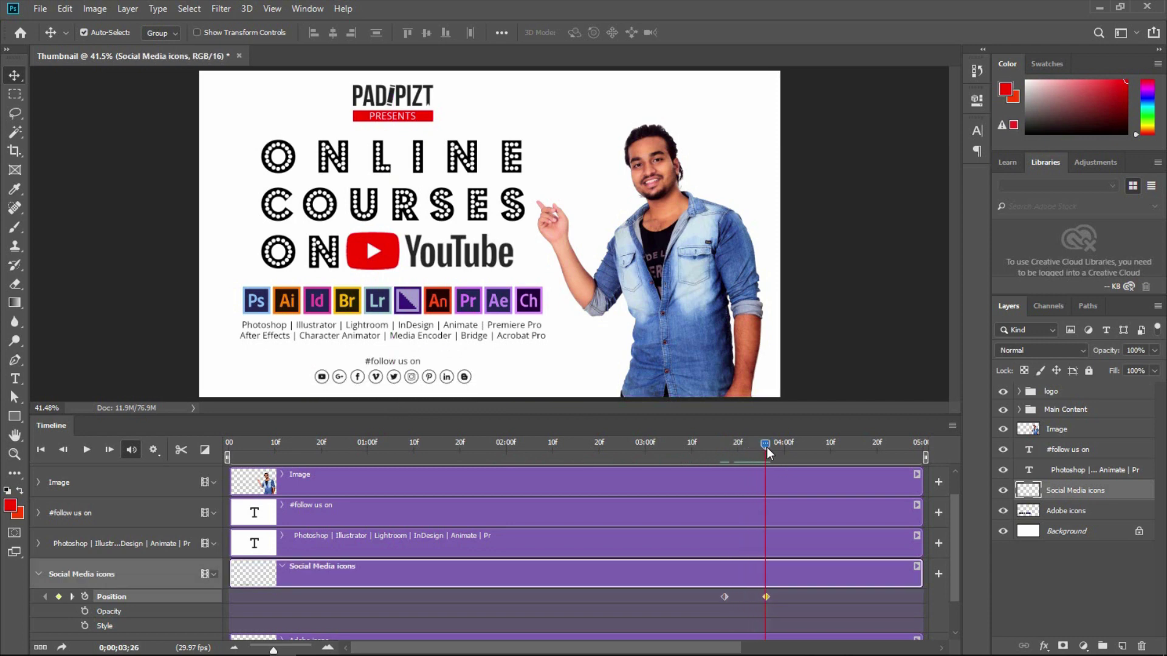
{"action": "left_click", "coordinate": [40, 575]}
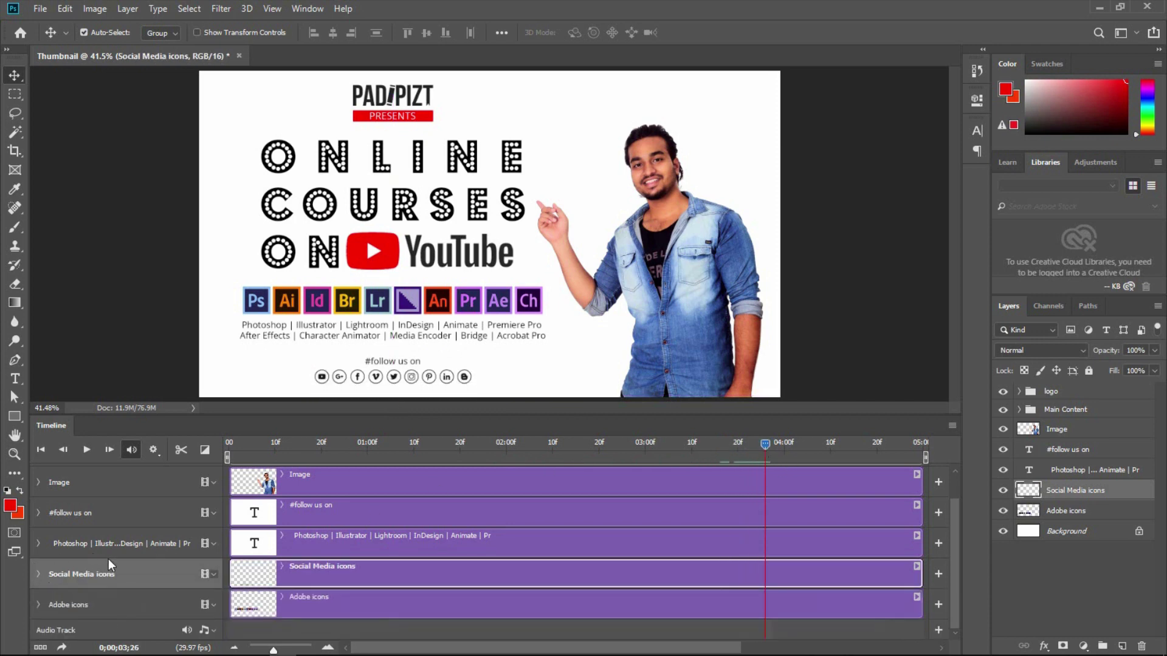
Step: Add a position keyframe to the Adobe icons layer at 0;00;02;17
{"action": "left_click", "coordinate": [38, 604]}
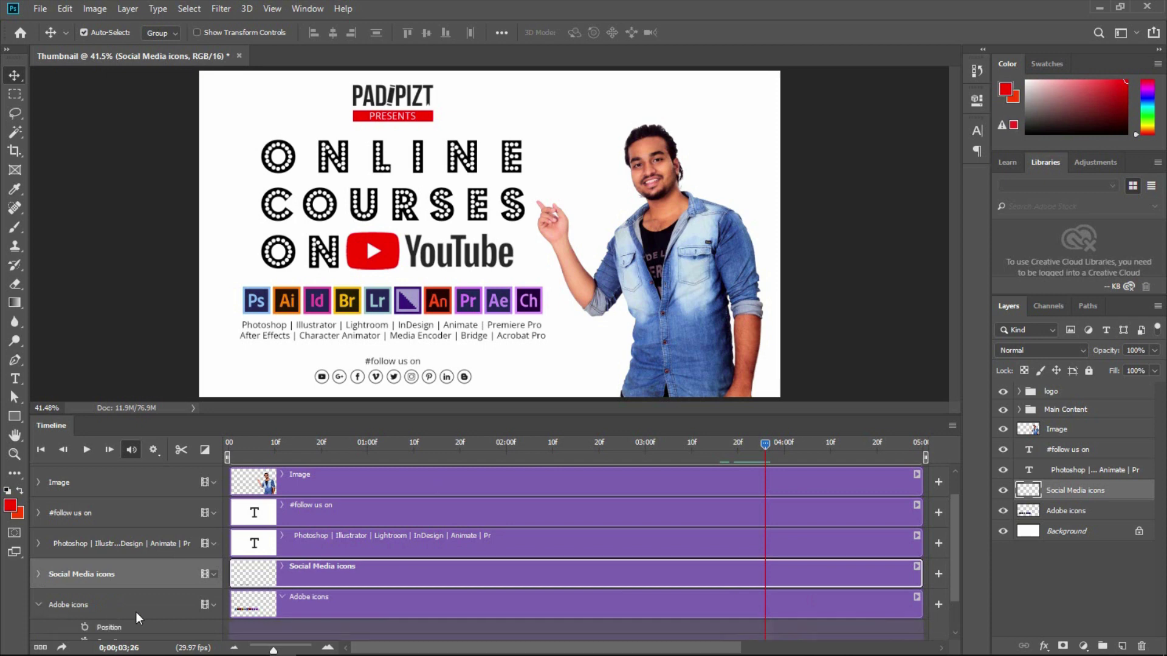
{"action": "left_click_drag", "start_coordinate": [957, 566], "coordinate": [958, 608]}
{"action": "left_click", "coordinate": [81, 561]}
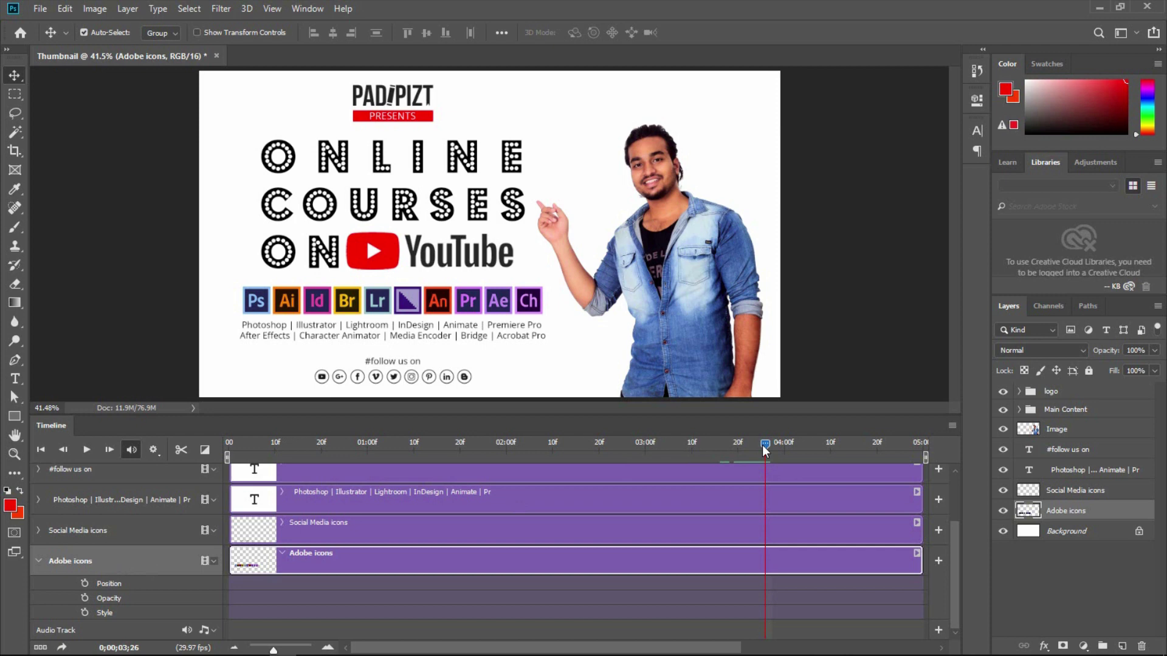
{"action": "left_click_drag", "start_coordinate": [764, 445], "coordinate": [587, 455]}
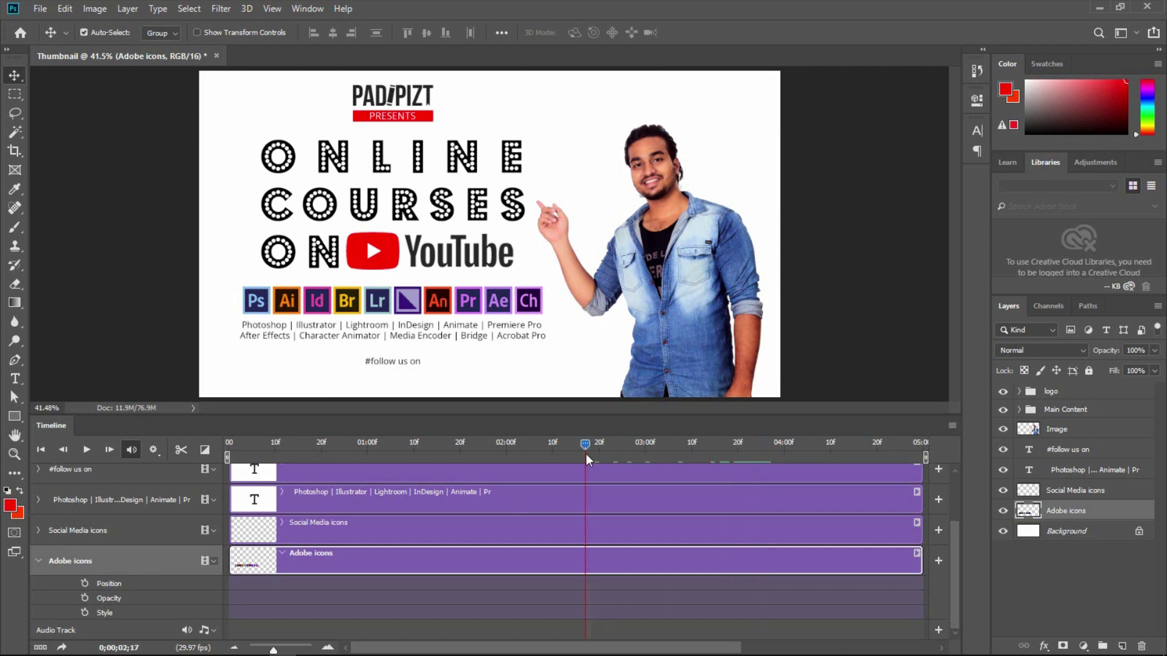
{"action": "left_click", "coordinate": [85, 584]}
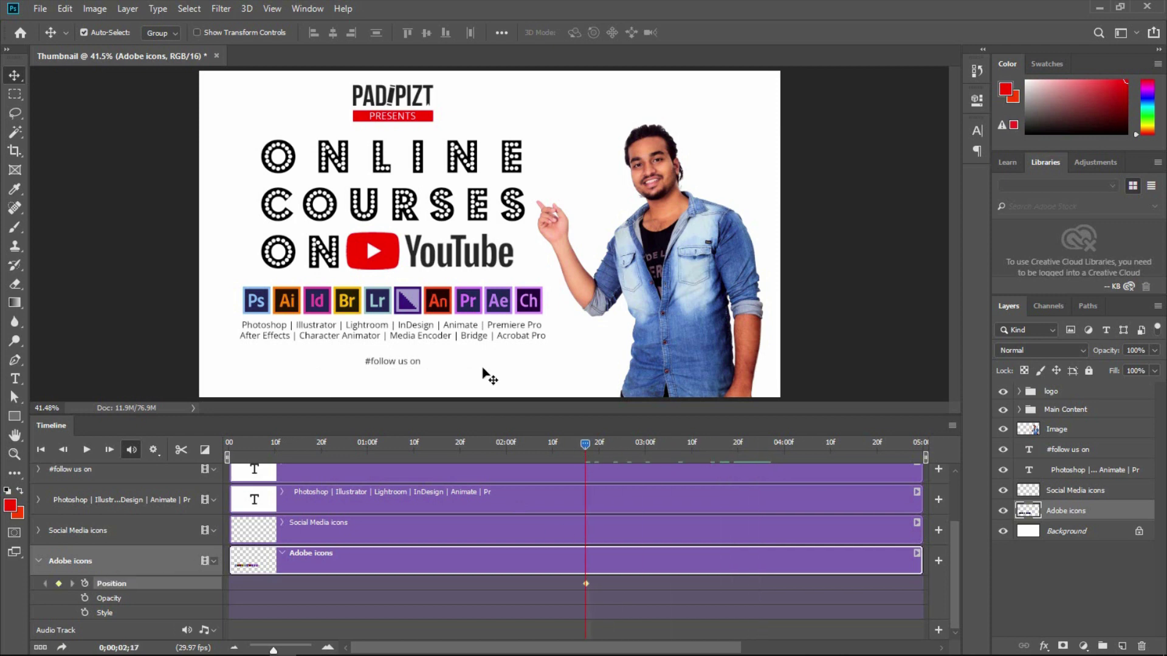
Step: At 0;00;02;08, move the Adobe icons row off the canvas's left edge, then preview the slide-in
{"action": "left_click_drag", "start_coordinate": [575, 451], "coordinate": [542, 457]}
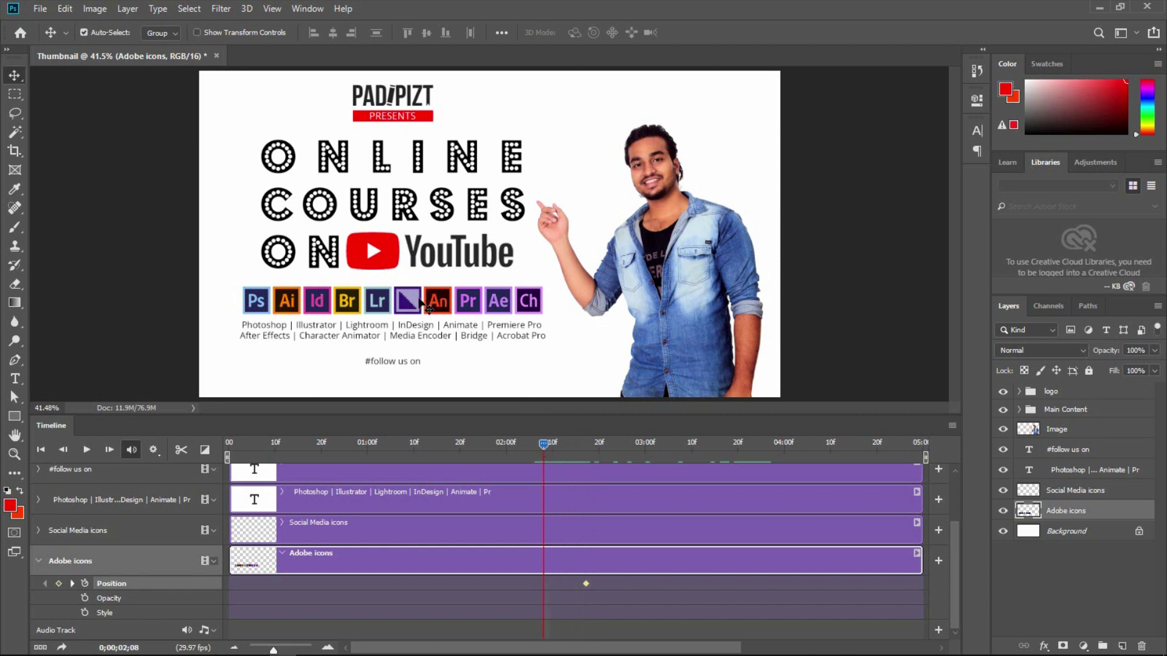
{"action": "left_click_drag", "start_coordinate": [411, 302], "coordinate": [45, 297]}
{"action": "left_click_drag", "start_coordinate": [543, 446], "coordinate": [599, 468]}
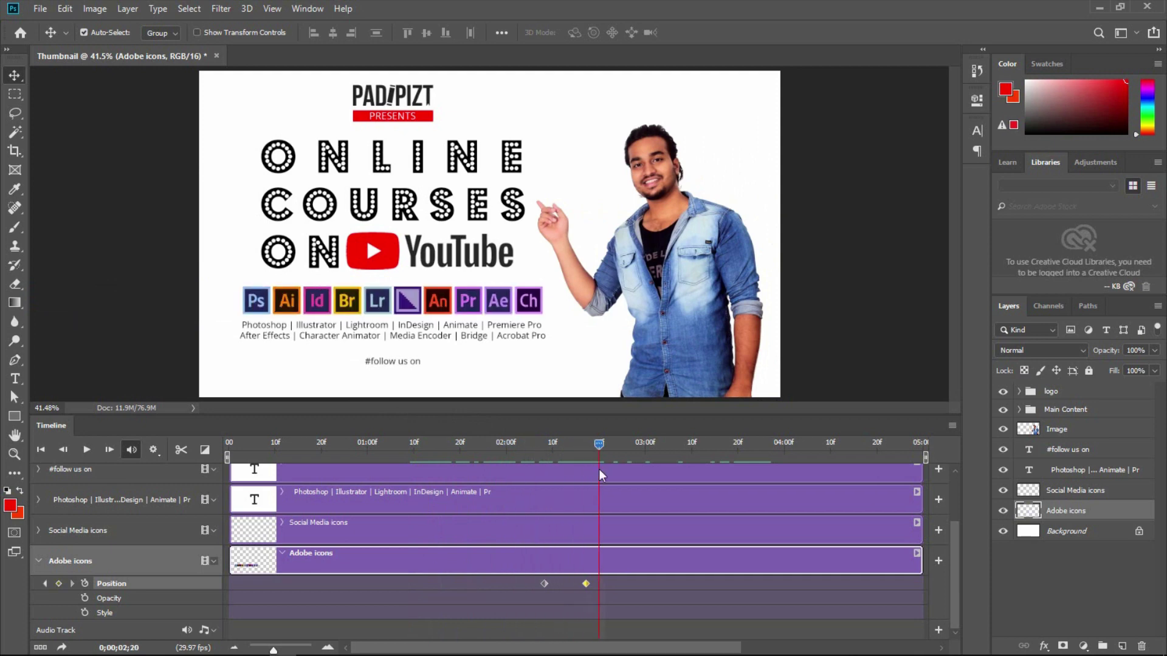
Step: Add an opacity keyframe to the #follow us on text layer at 0;00;02;29
{"action": "left_click_drag", "start_coordinate": [602, 450], "coordinate": [640, 443]}
{"action": "left_click", "coordinate": [40, 560]}
{"action": "left_click", "coordinate": [39, 516]}
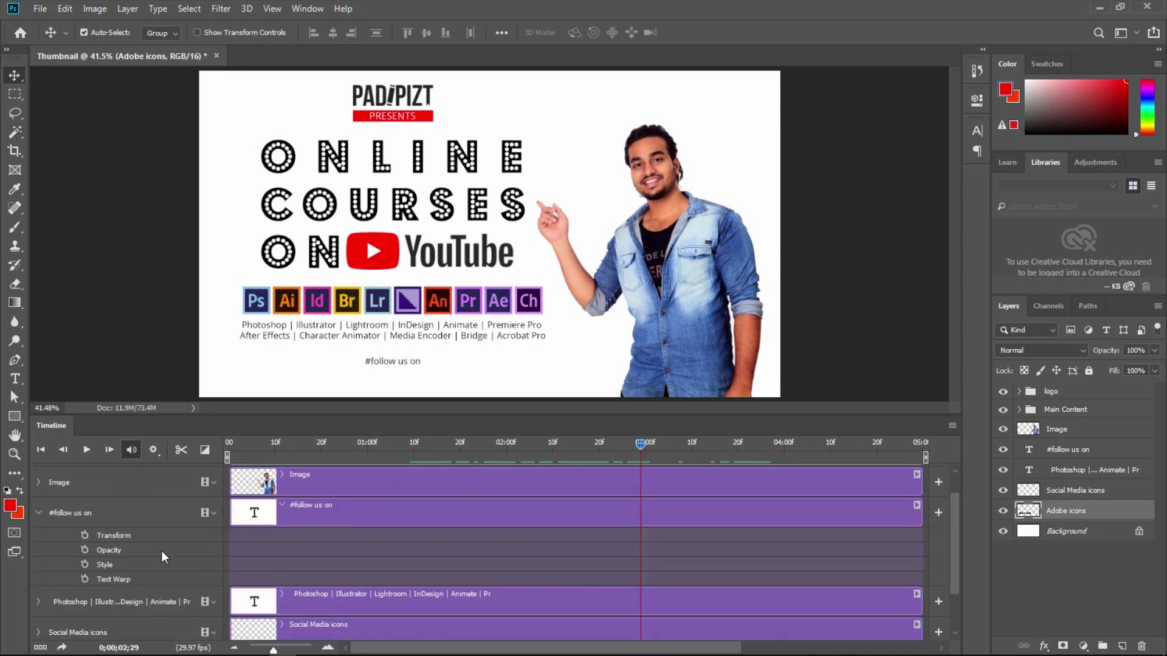
{"action": "left_click", "coordinate": [85, 550]}
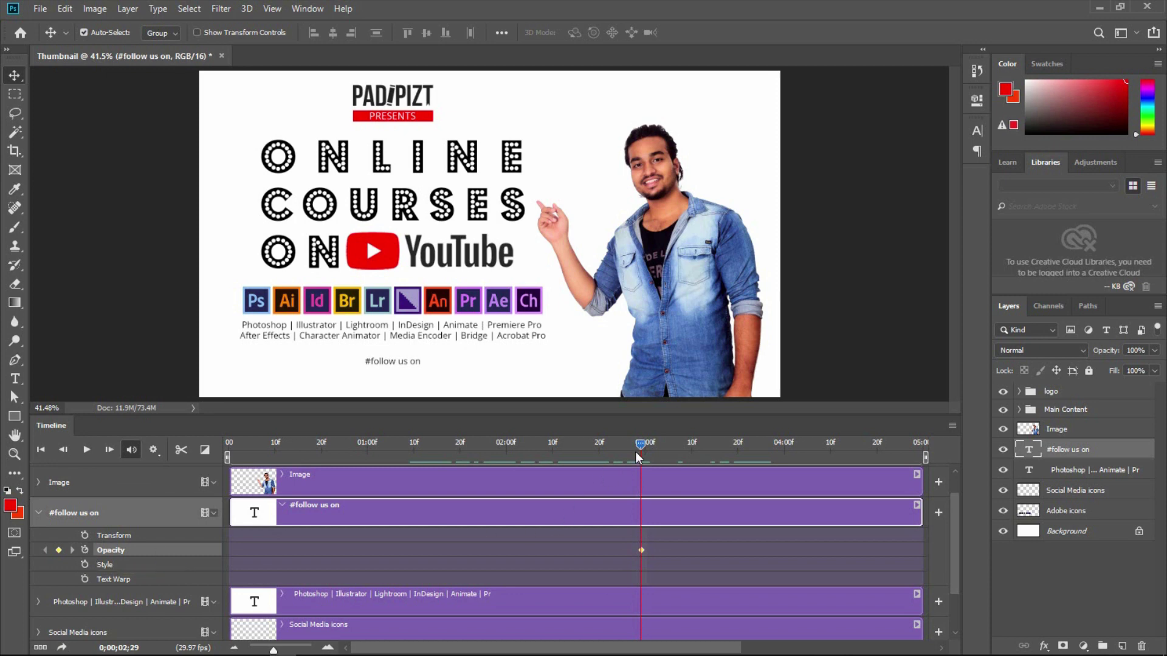
Step: Set the #follow us on text's opacity to 0% at 0;00;02;21, then return to the animation's start
{"action": "left_click_drag", "start_coordinate": [636, 453], "coordinate": [605, 460]}
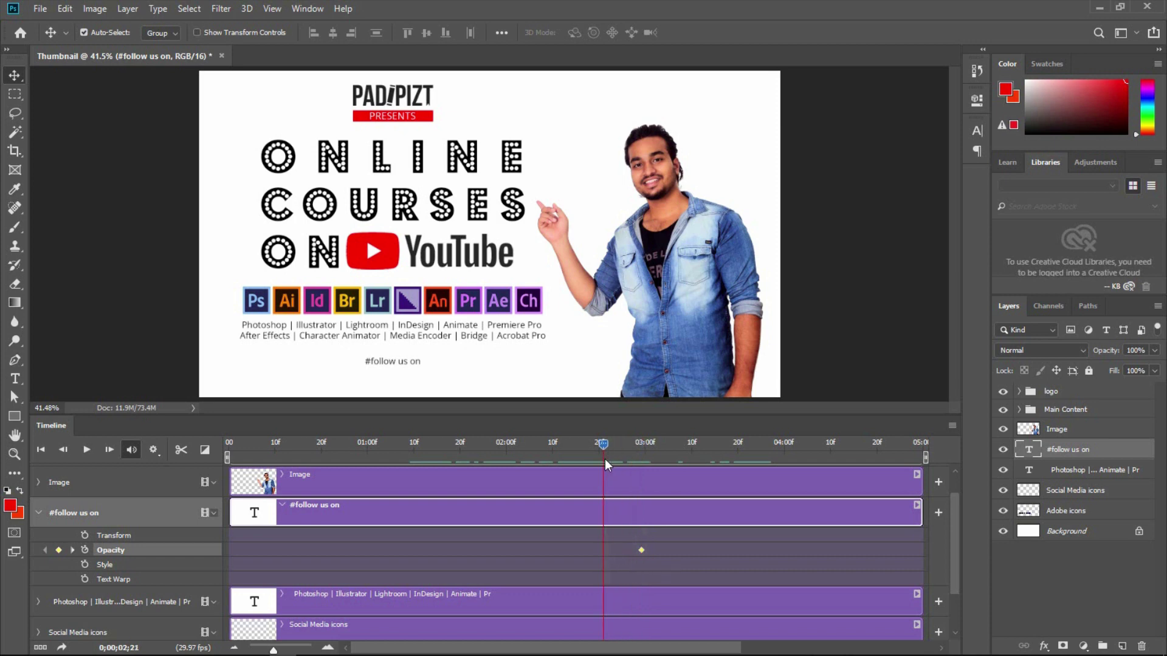
{"action": "left_click_drag", "start_coordinate": [1114, 357], "coordinate": [1018, 361]}
{"action": "left_click_drag", "start_coordinate": [603, 445], "coordinate": [230, 457]}
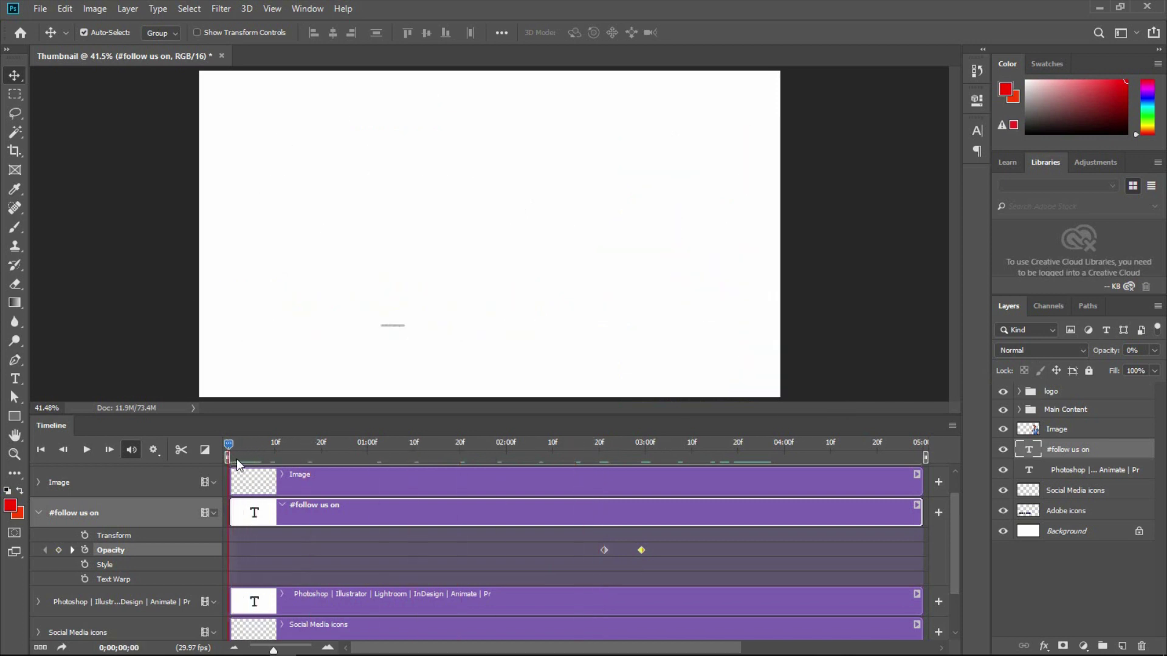
{"action": "left_click", "coordinate": [38, 513]}
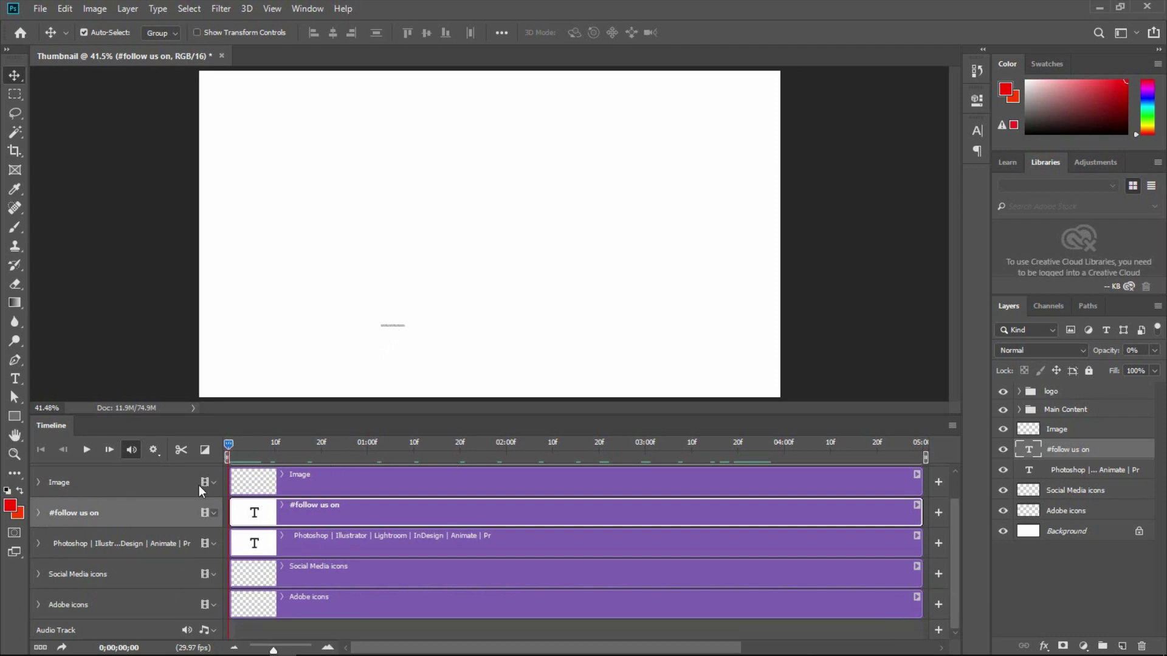
Step: Add an opacity keyframe to the program list text at 0;00;01;15, set its opacity to 0% at 0;00;00;00, and play the animation
{"action": "left_click", "coordinate": [117, 541]}
{"action": "left_click", "coordinate": [39, 544]}
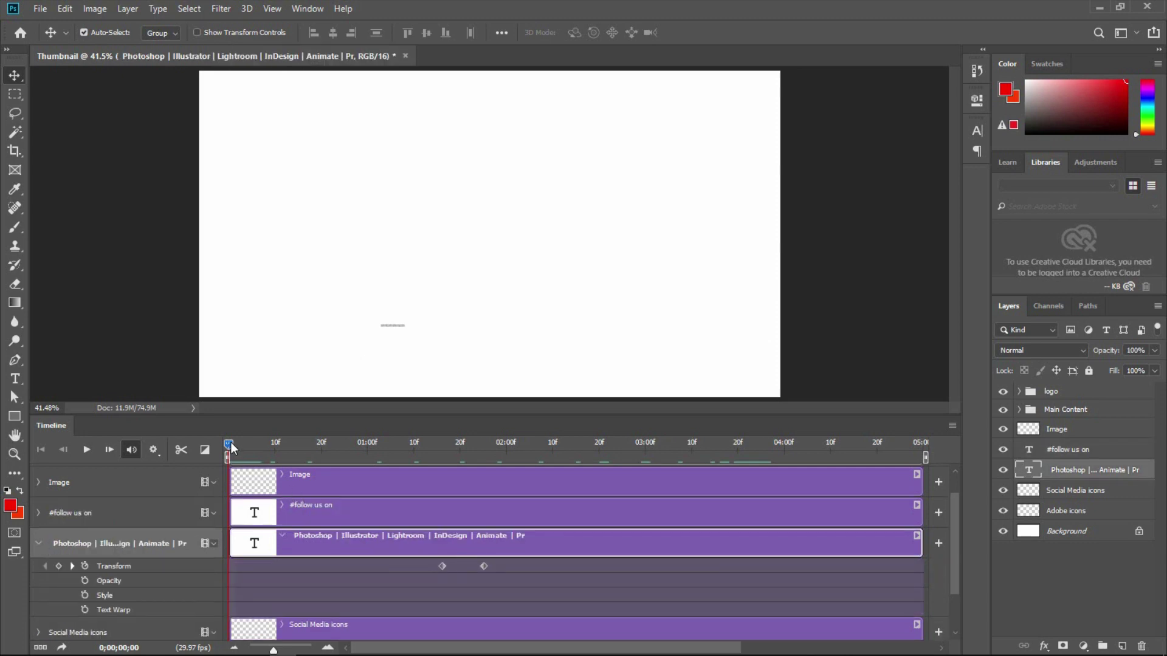
{"action": "left_click_drag", "start_coordinate": [232, 442], "coordinate": [438, 446]}
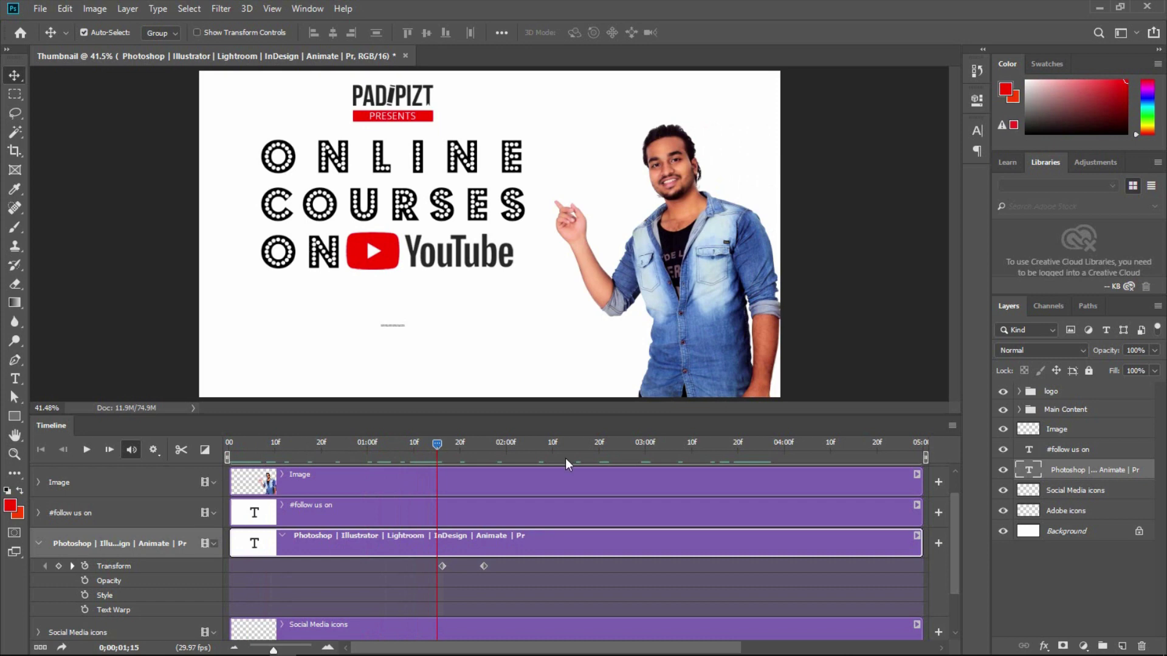
{"action": "left_click", "coordinate": [85, 581]}
{"action": "left_click_drag", "start_coordinate": [427, 450], "coordinate": [229, 457]}
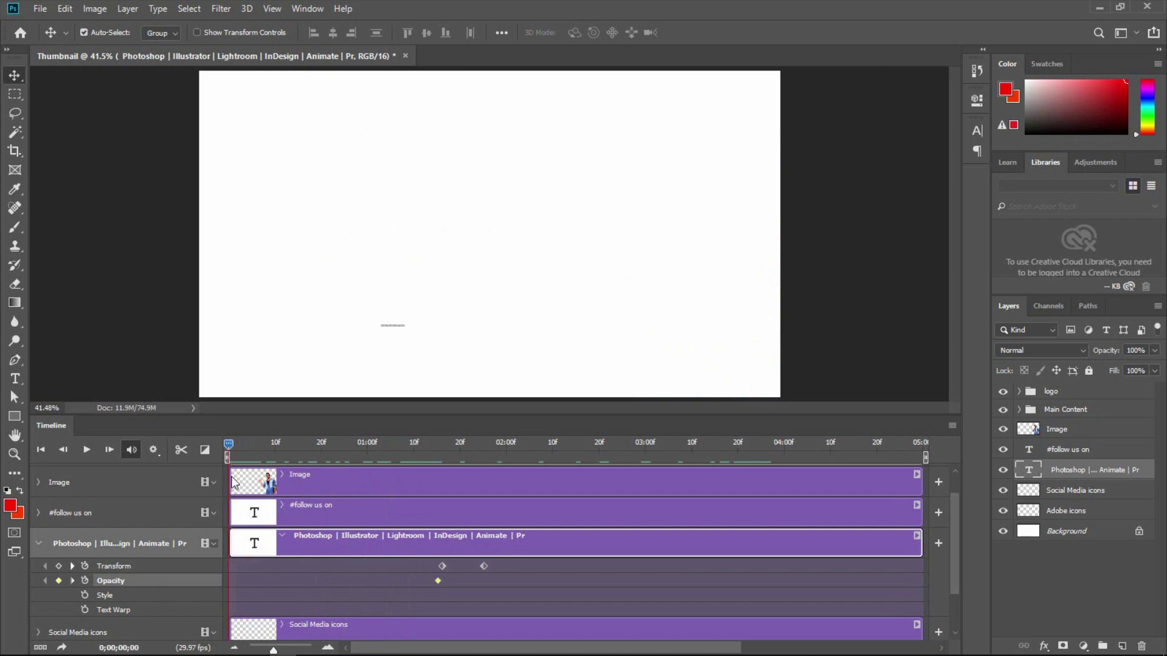
{"action": "left_click_drag", "start_coordinate": [1106, 360], "coordinate": [894, 355]}
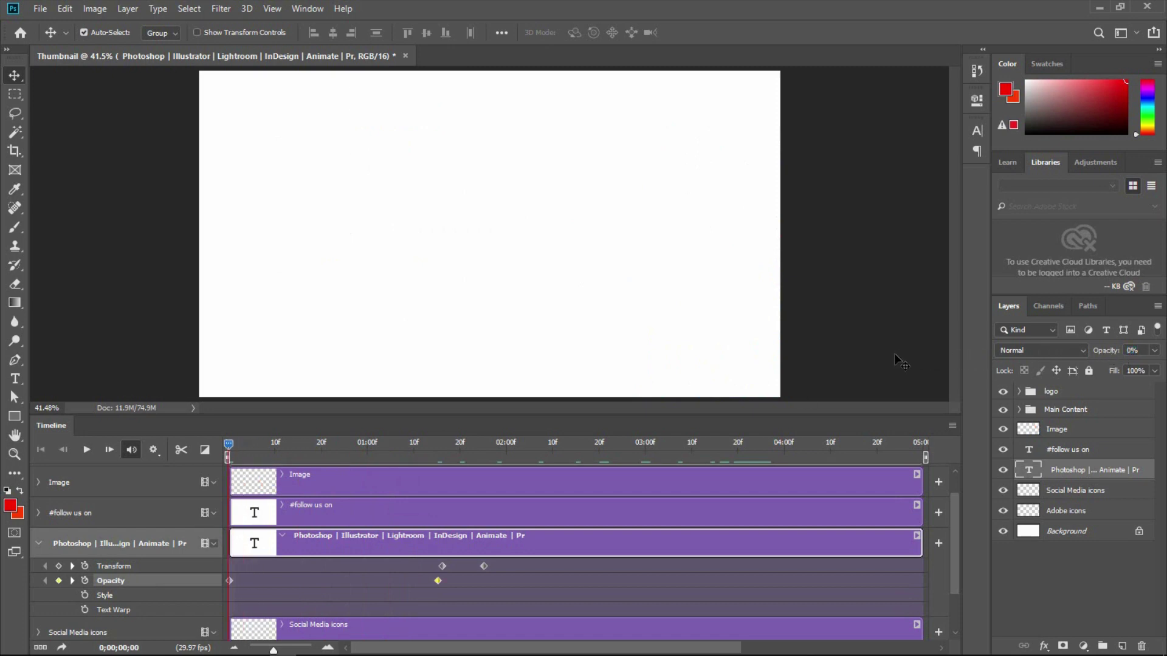
{"action": "key", "text": "space"}
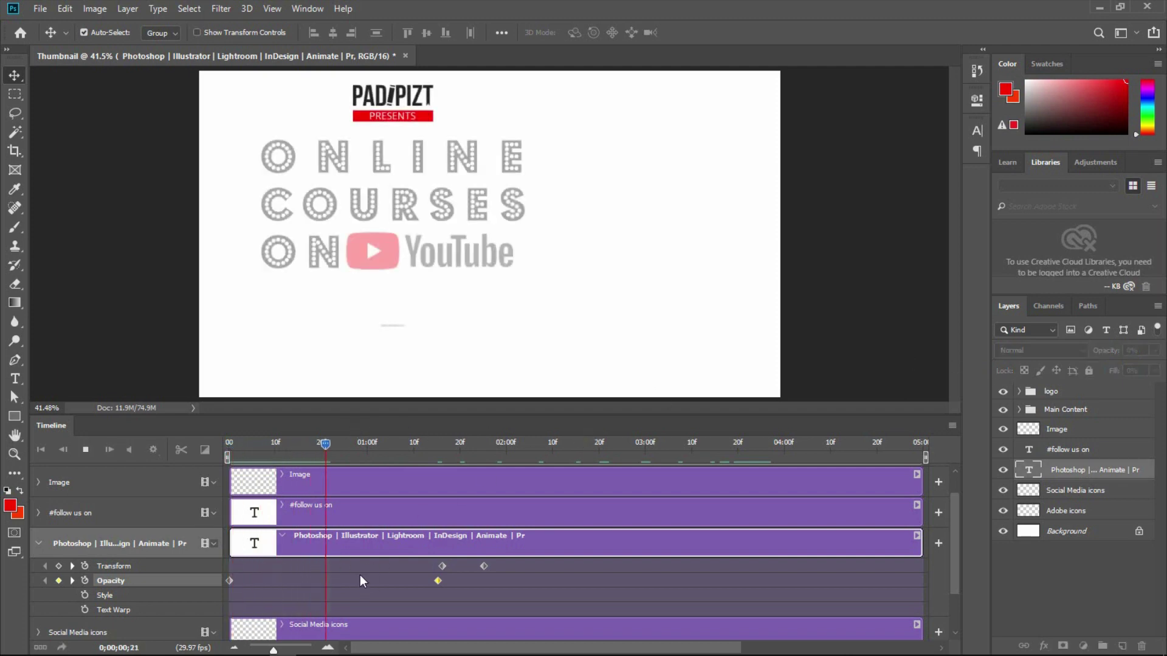
{"action": "key", "text": "space"}
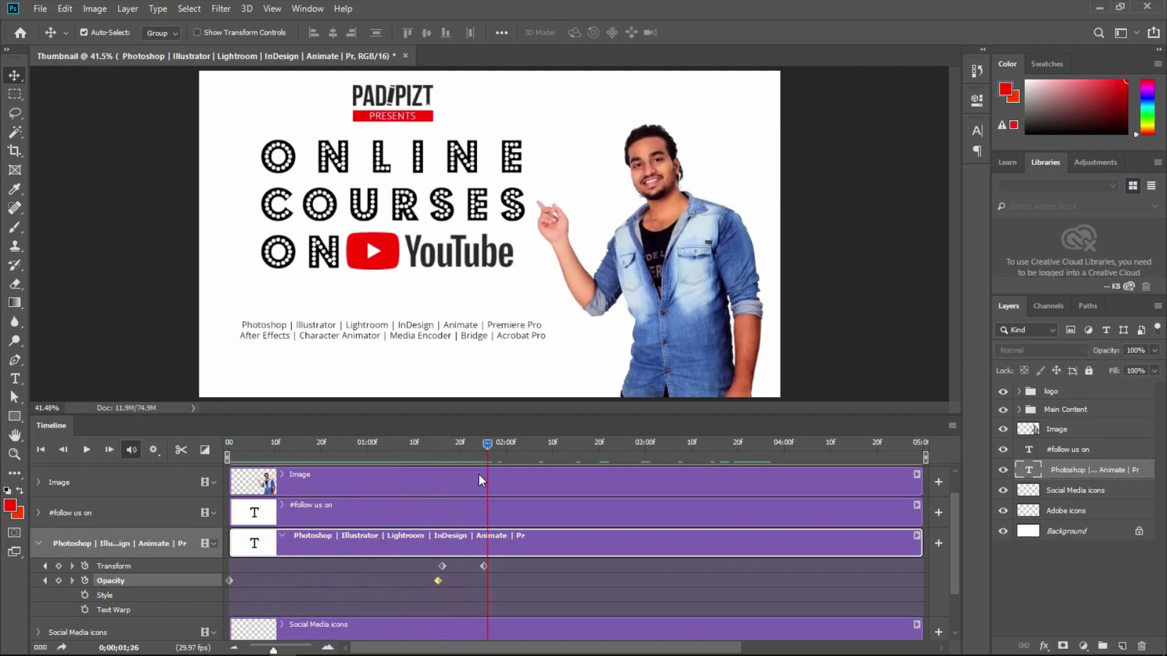
Step: Retime the program list text's opacity keyframes to about 0;00;01;14 and 0;00;01;22, then preview the animation up to 0;00;04;10
{"action": "left_click_drag", "start_coordinate": [436, 582], "coordinate": [485, 582]}
{"action": "left_click_drag", "start_coordinate": [484, 447], "coordinate": [437, 489]}
{"action": "left_click_drag", "start_coordinate": [232, 578], "coordinate": [417, 578]}
{"action": "left_click_drag", "start_coordinate": [374, 456], "coordinate": [443, 505]}
{"action": "left_click", "coordinate": [420, 576]}
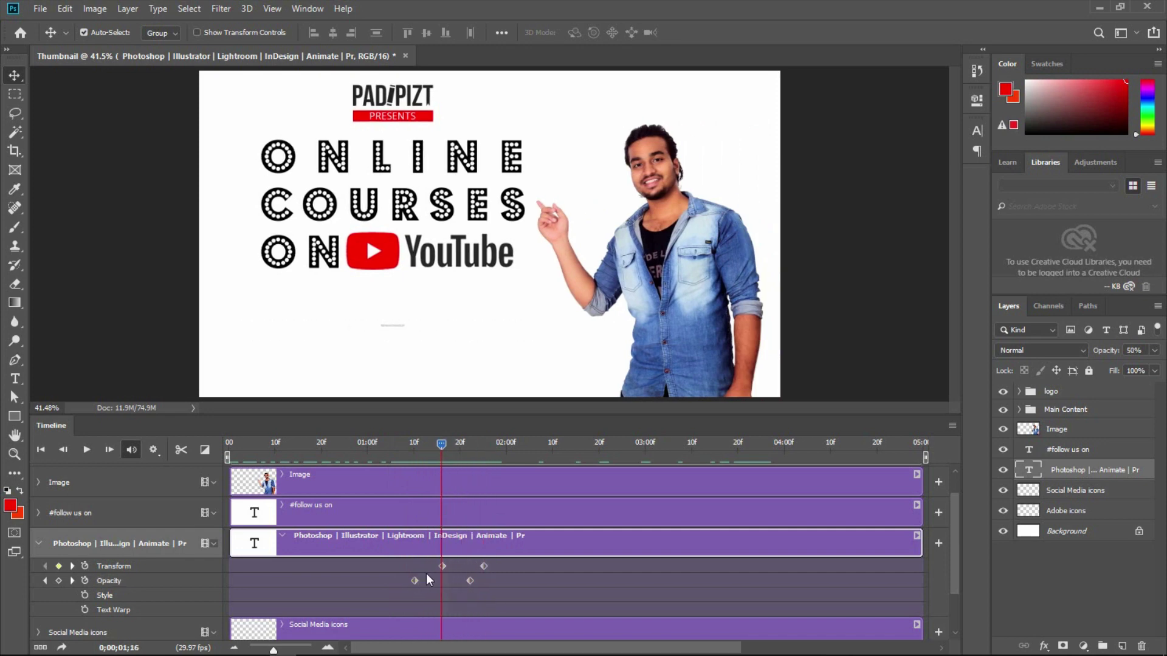
{"action": "left_click_drag", "start_coordinate": [415, 581], "coordinate": [436, 578]}
{"action": "left_click_drag", "start_coordinate": [442, 445], "coordinate": [829, 493]}
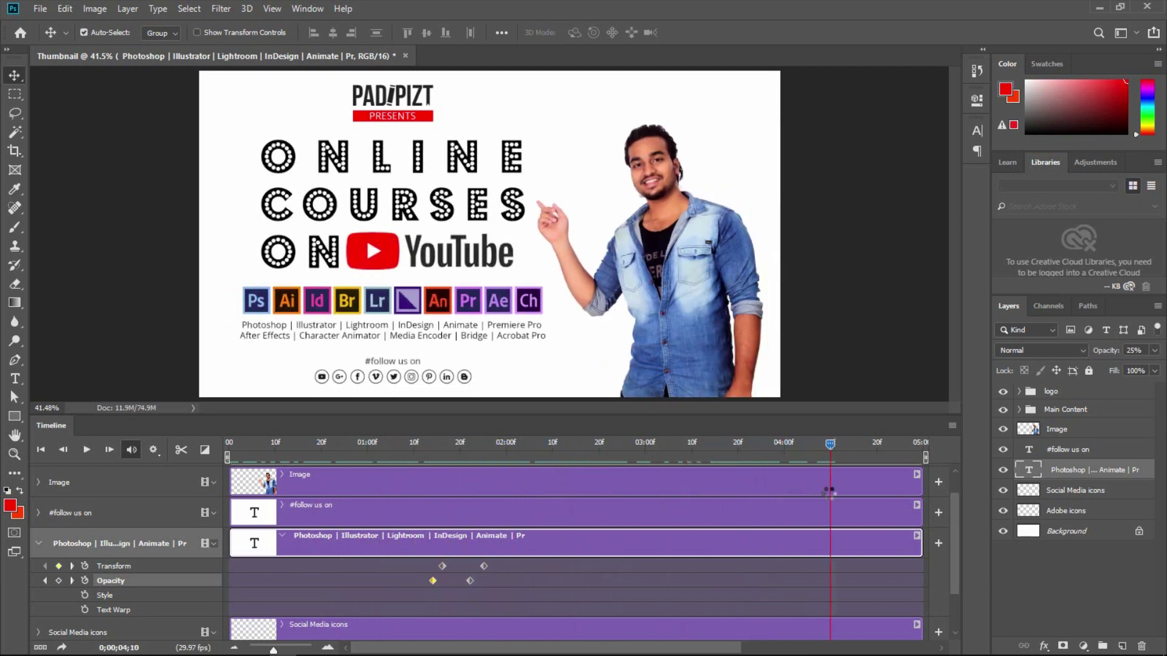
Step: Close the timeline and fit the whole thumbnail on screen
{"action": "left_click", "coordinate": [38, 544]}
{"action": "left_click", "coordinate": [951, 425]}
{"action": "left_click", "coordinate": [980, 412]}
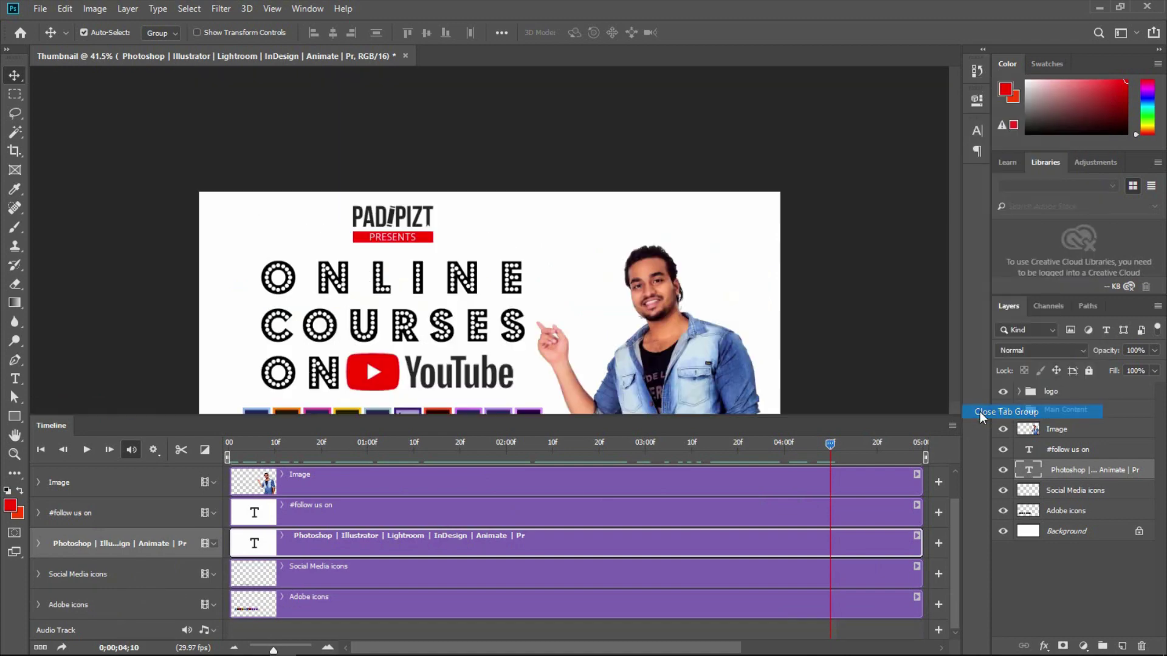
{"action": "key", "text": "ctrl"}
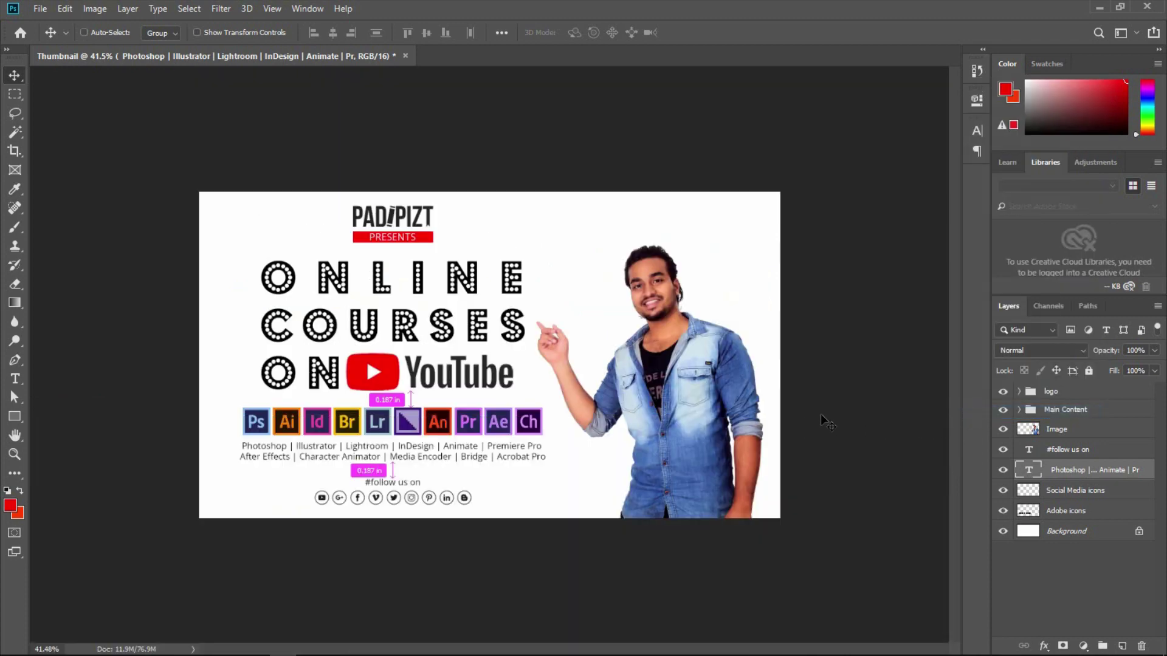
{"action": "key", "text": "ctrl+0"}
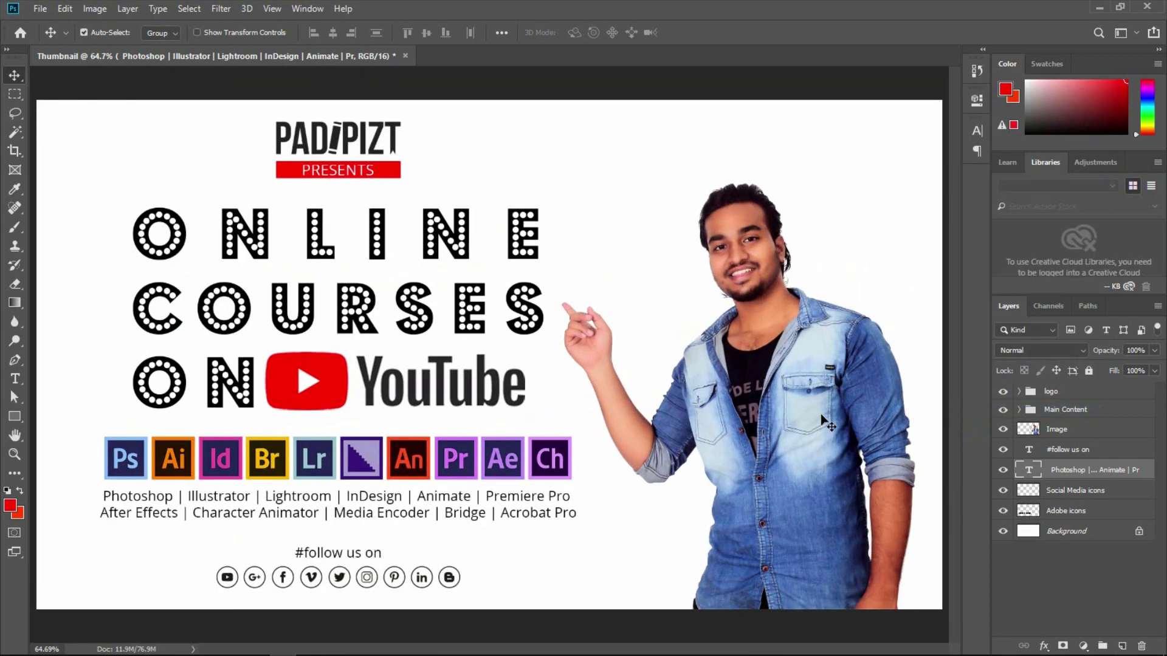
{"action": "left_click", "coordinate": [821, 417]}
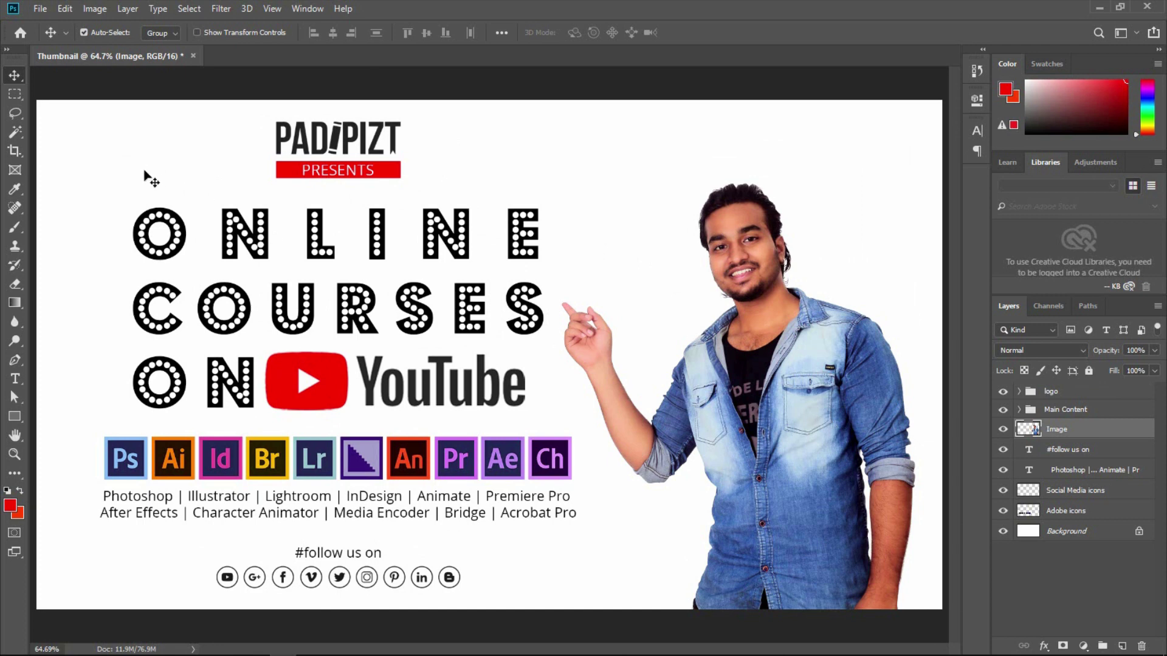
Step: Open the thumbnail animation in Save for Web (Legacy) and zoom the export preview out to 33.3%
{"action": "left_click", "coordinate": [39, 10]}
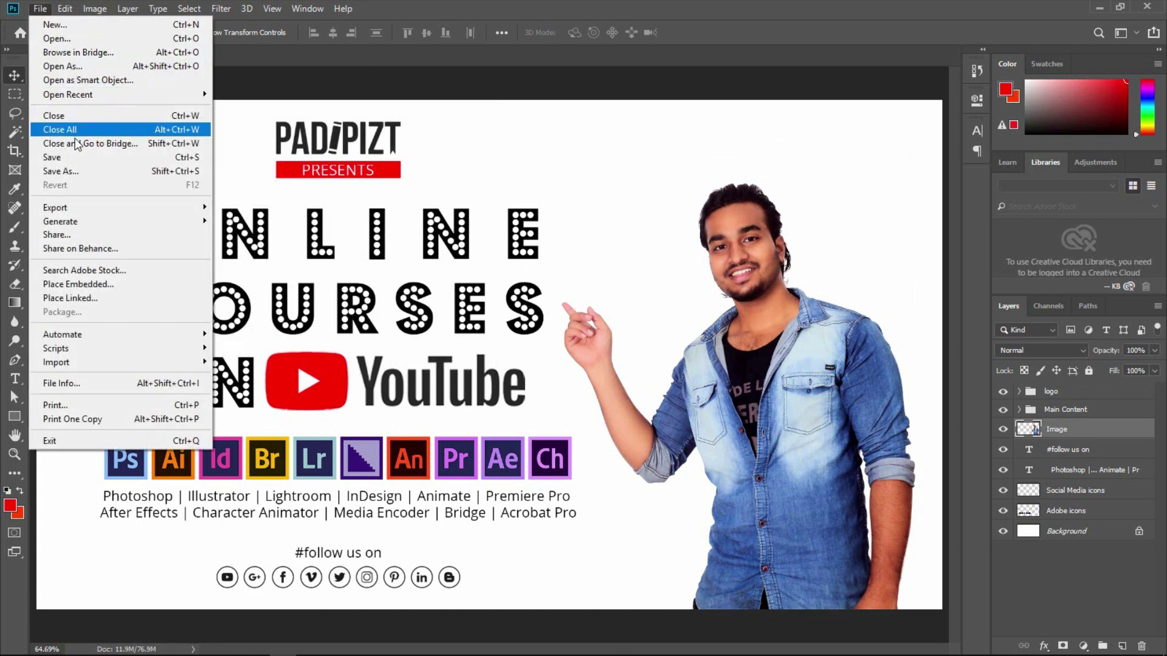
{"action": "mouse_move", "coordinate": [86, 210]}
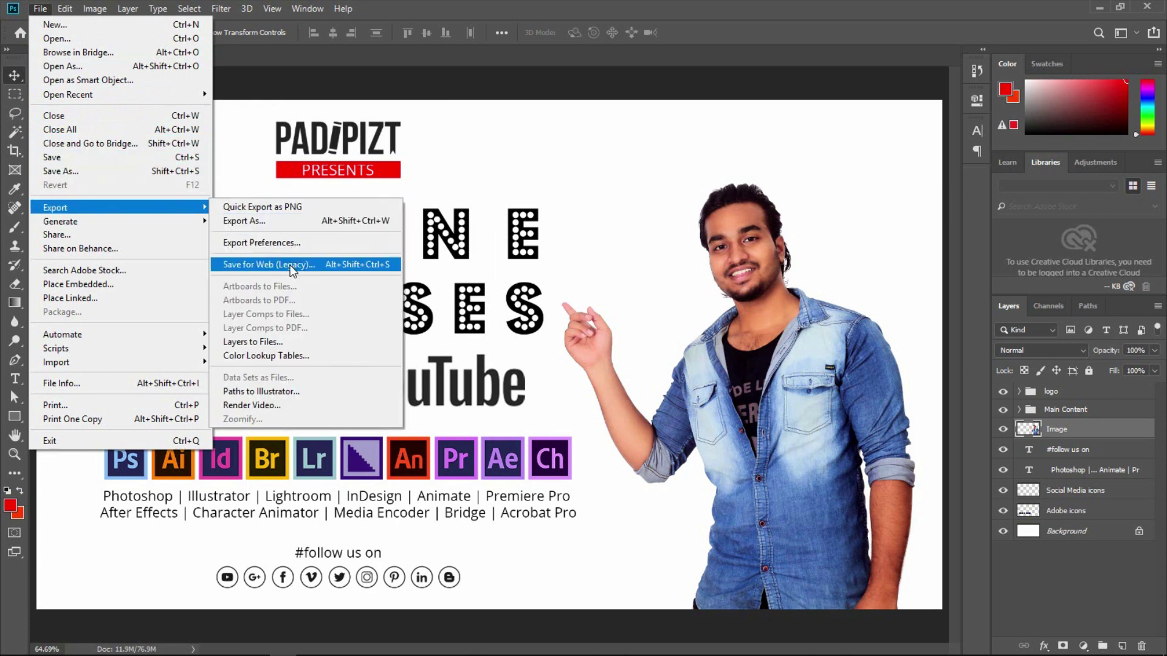
{"action": "left_click", "coordinate": [346, 265]}
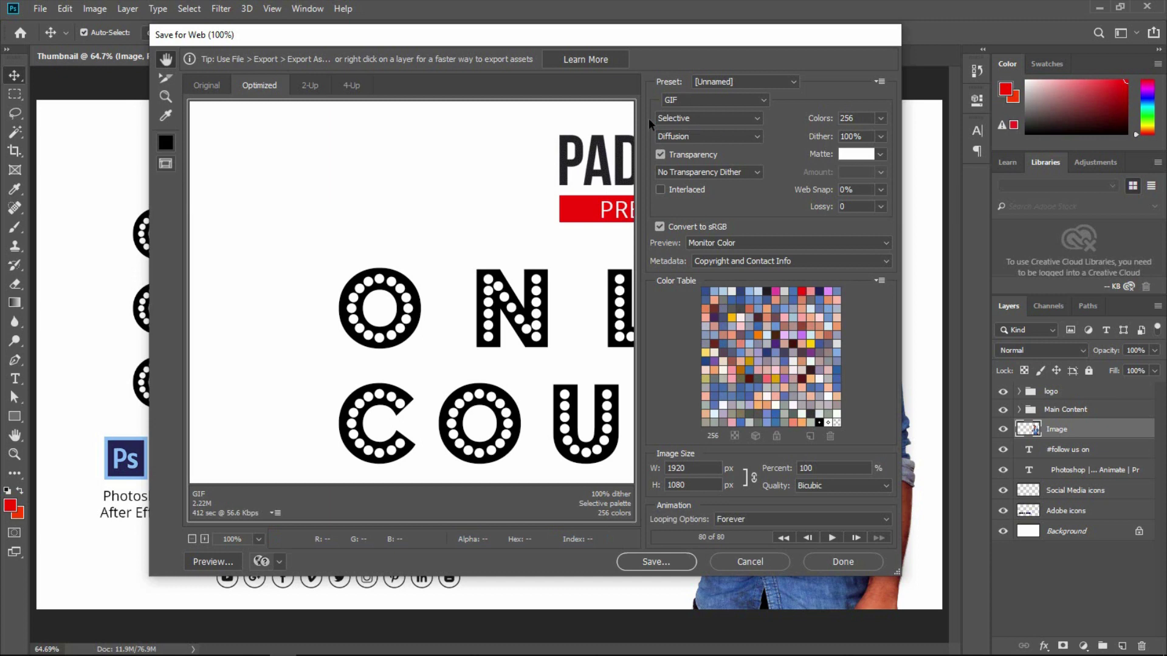
{"action": "left_click", "coordinate": [190, 539]}
{"action": "left_click", "coordinate": [191, 539]}
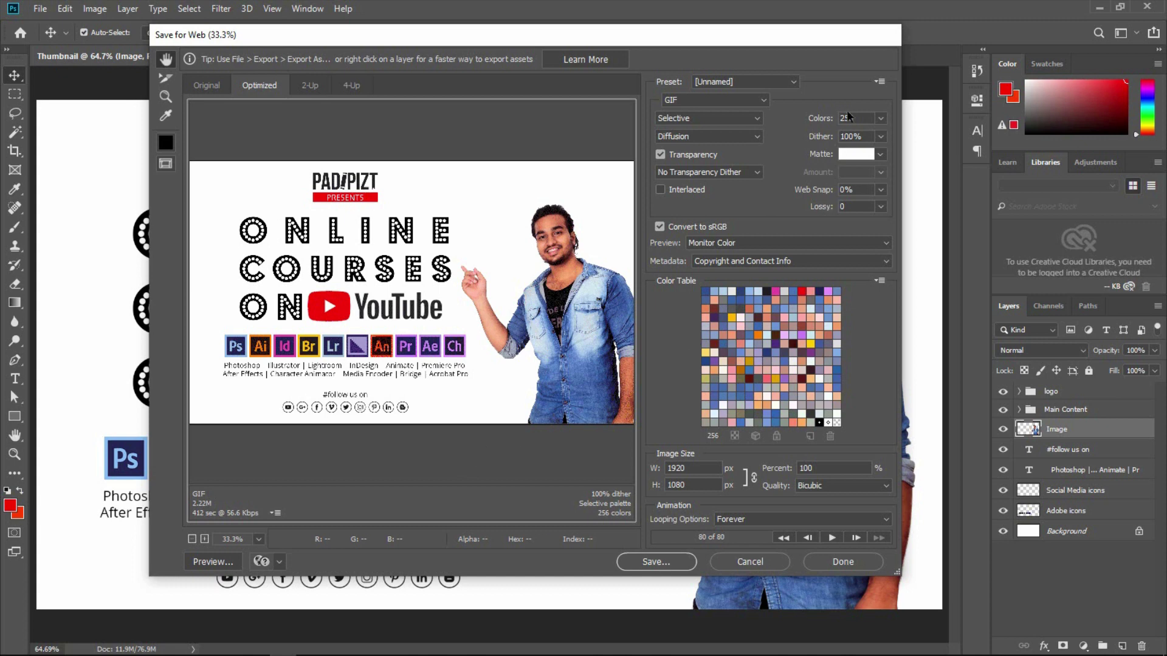
Step: Check the available color count and matte options, and choose GIF as the export format
{"action": "left_click", "coordinate": [885, 118]}
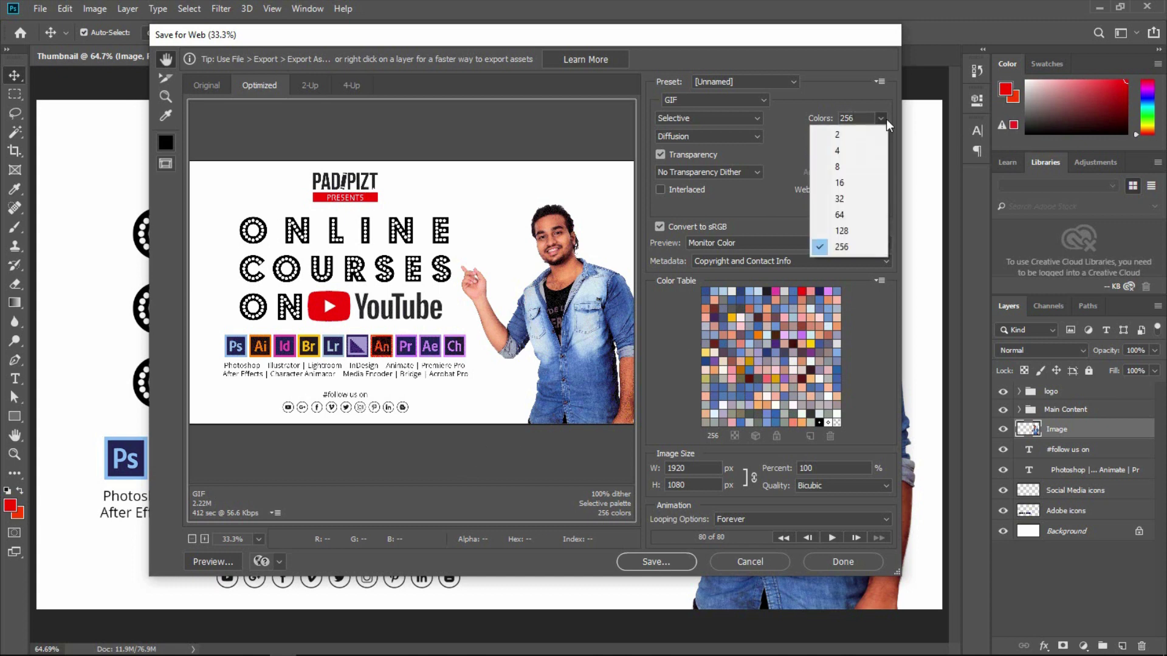
{"action": "left_click", "coordinate": [885, 119]}
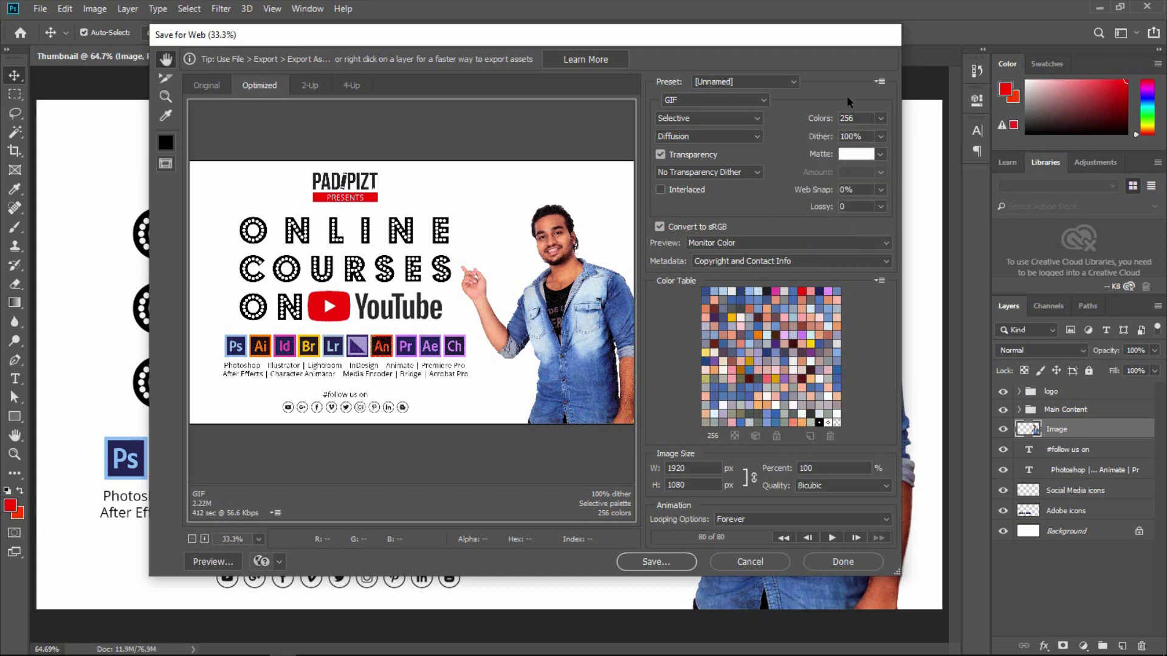
{"action": "left_click", "coordinate": [881, 156]}
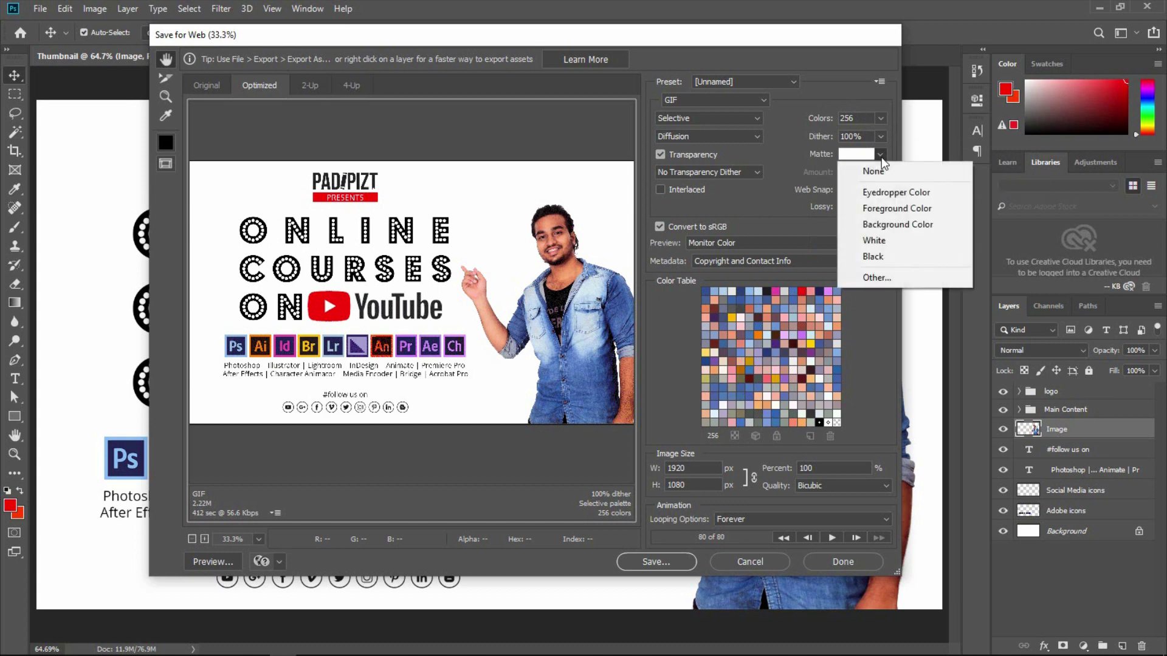
{"action": "left_click", "coordinate": [881, 156]}
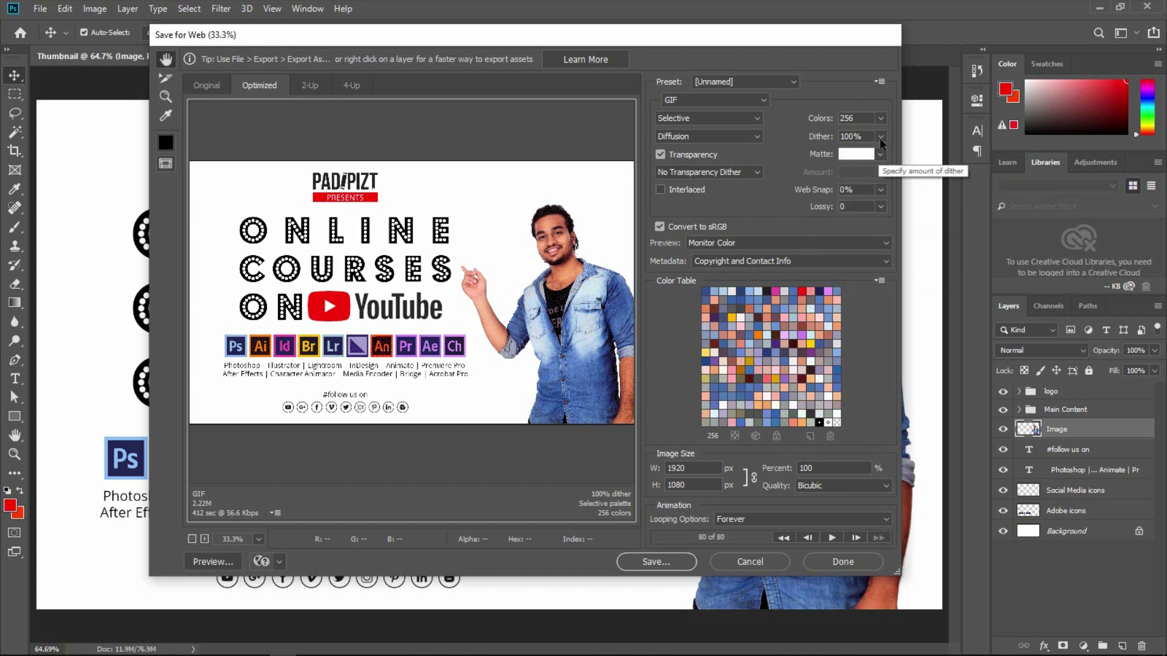
{"action": "left_click", "coordinate": [758, 104]}
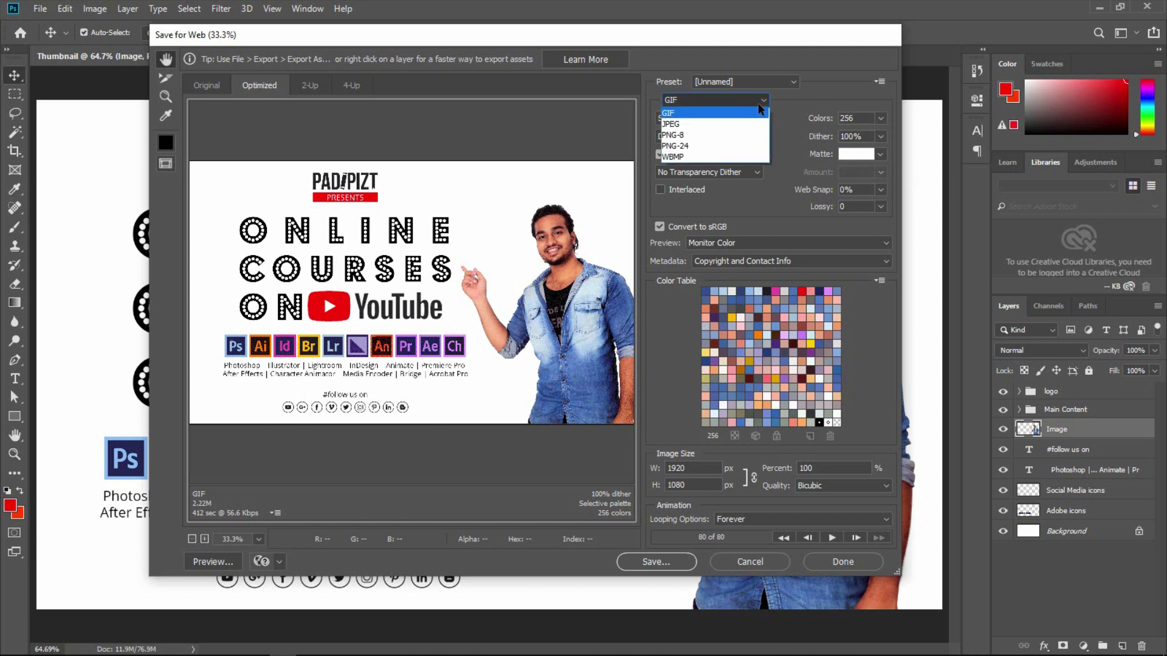
{"action": "left_click", "coordinate": [750, 114]}
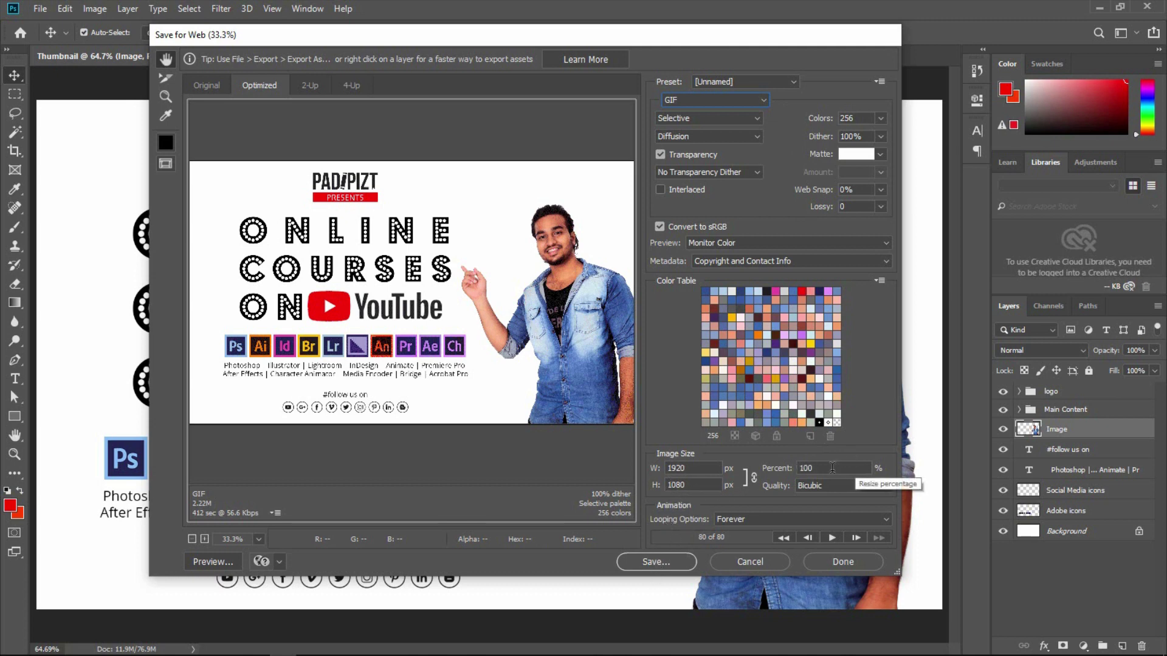
Step: Start saving the optimized GIF and choose the Desktop as the destination
{"action": "left_click", "coordinate": [653, 562]}
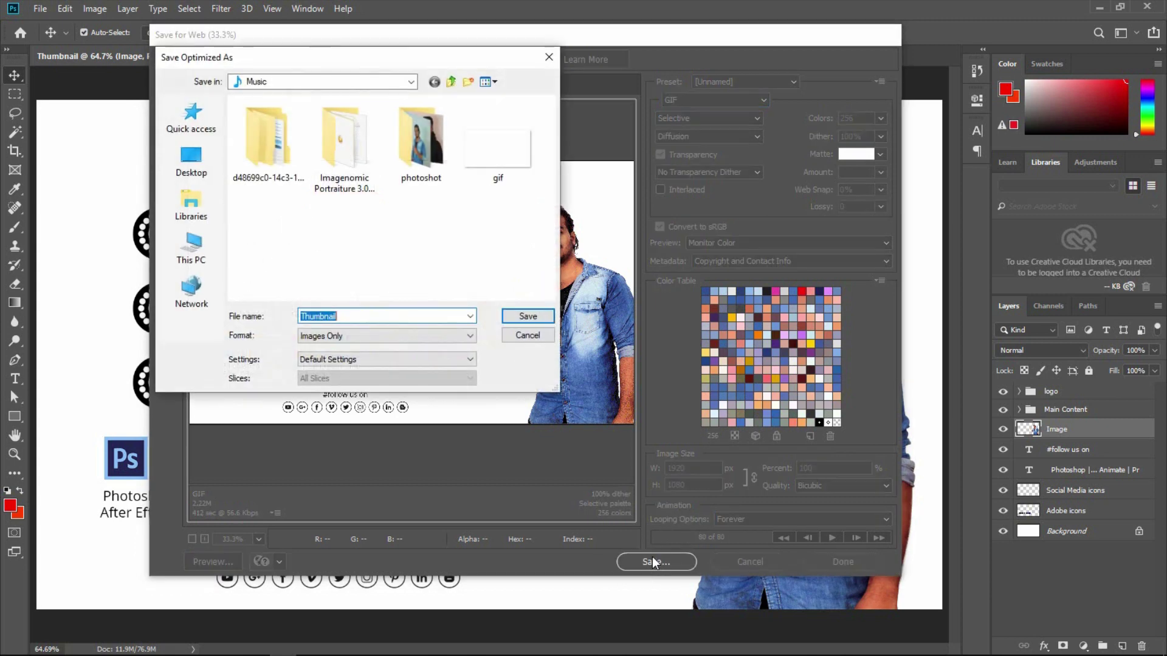
{"action": "left_click", "coordinate": [191, 159]}
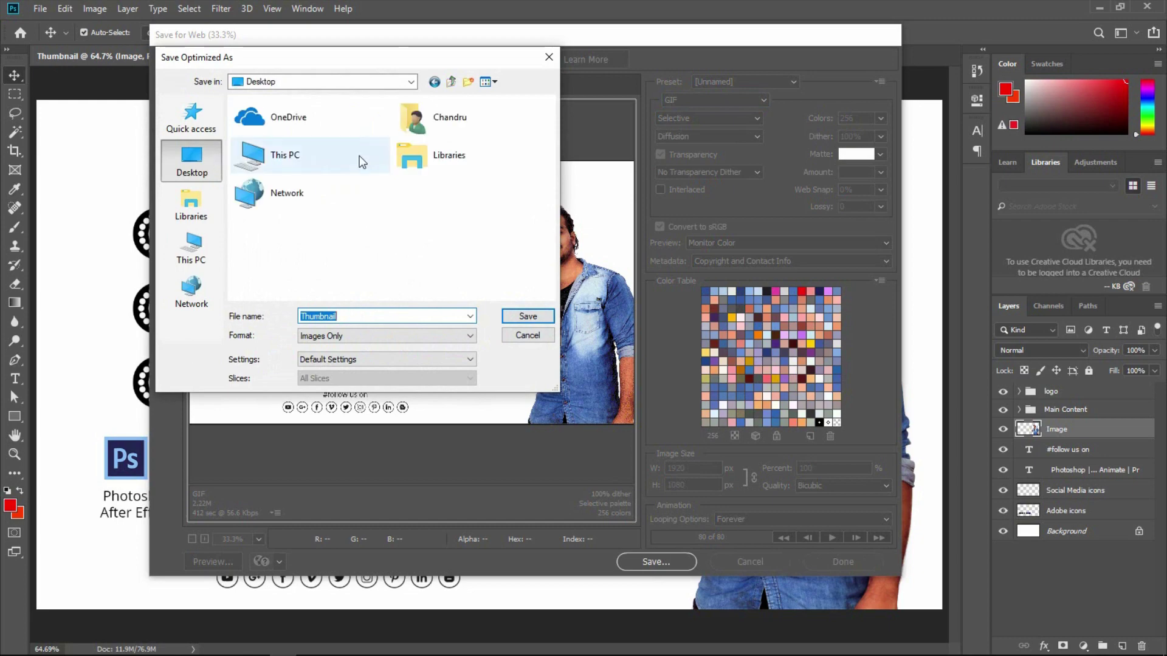